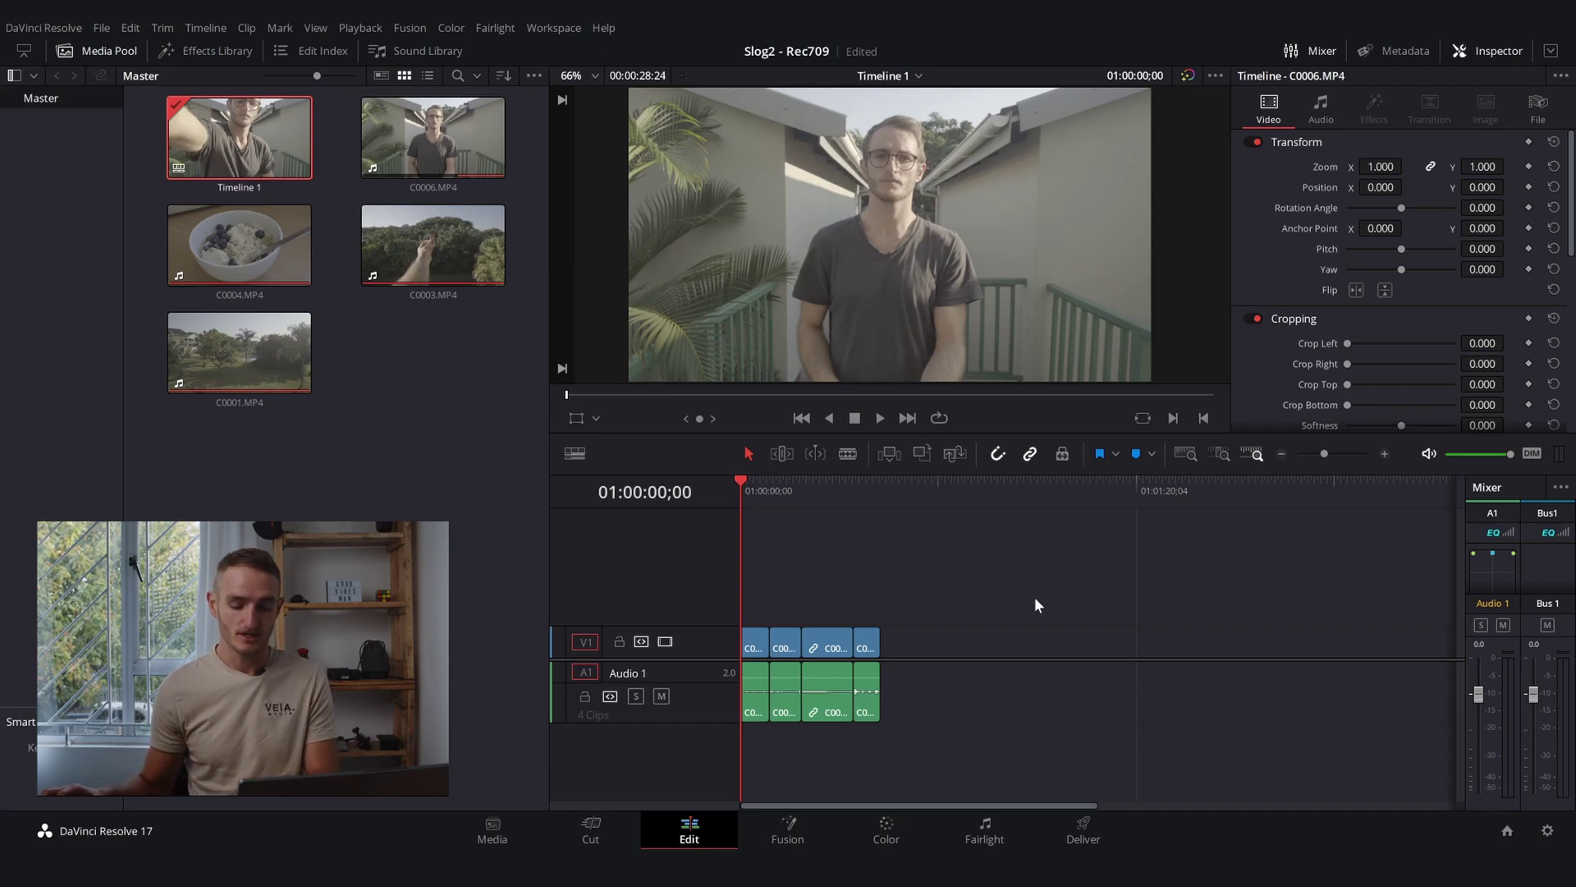
# Play back the timeline clips and open Project Settings on Color Management
pyautogui.press('space')
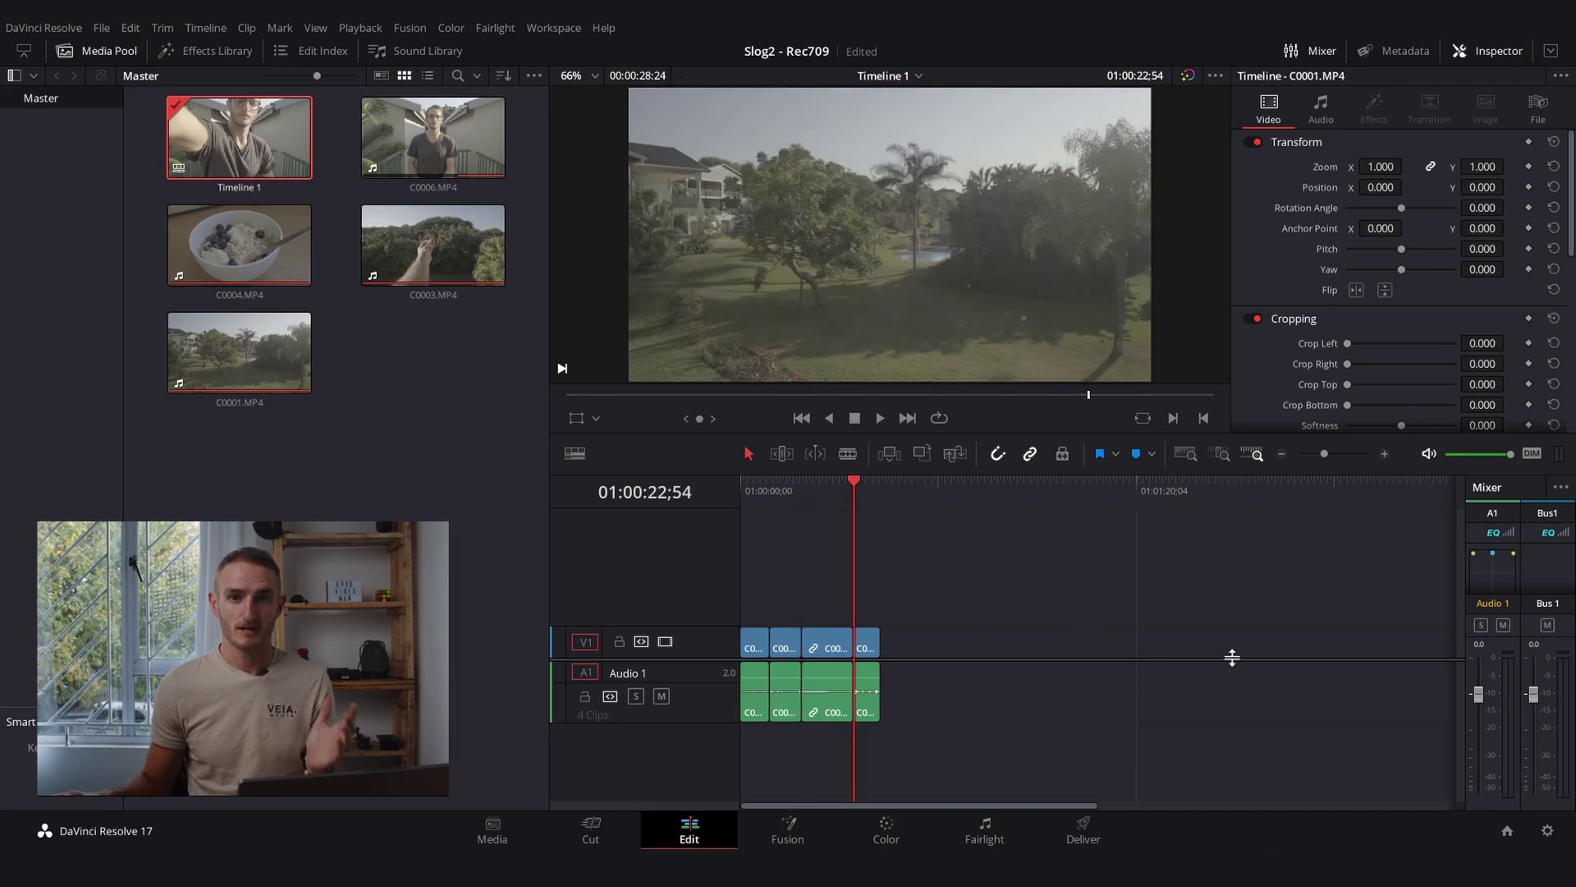
pyautogui.click(1547, 832)
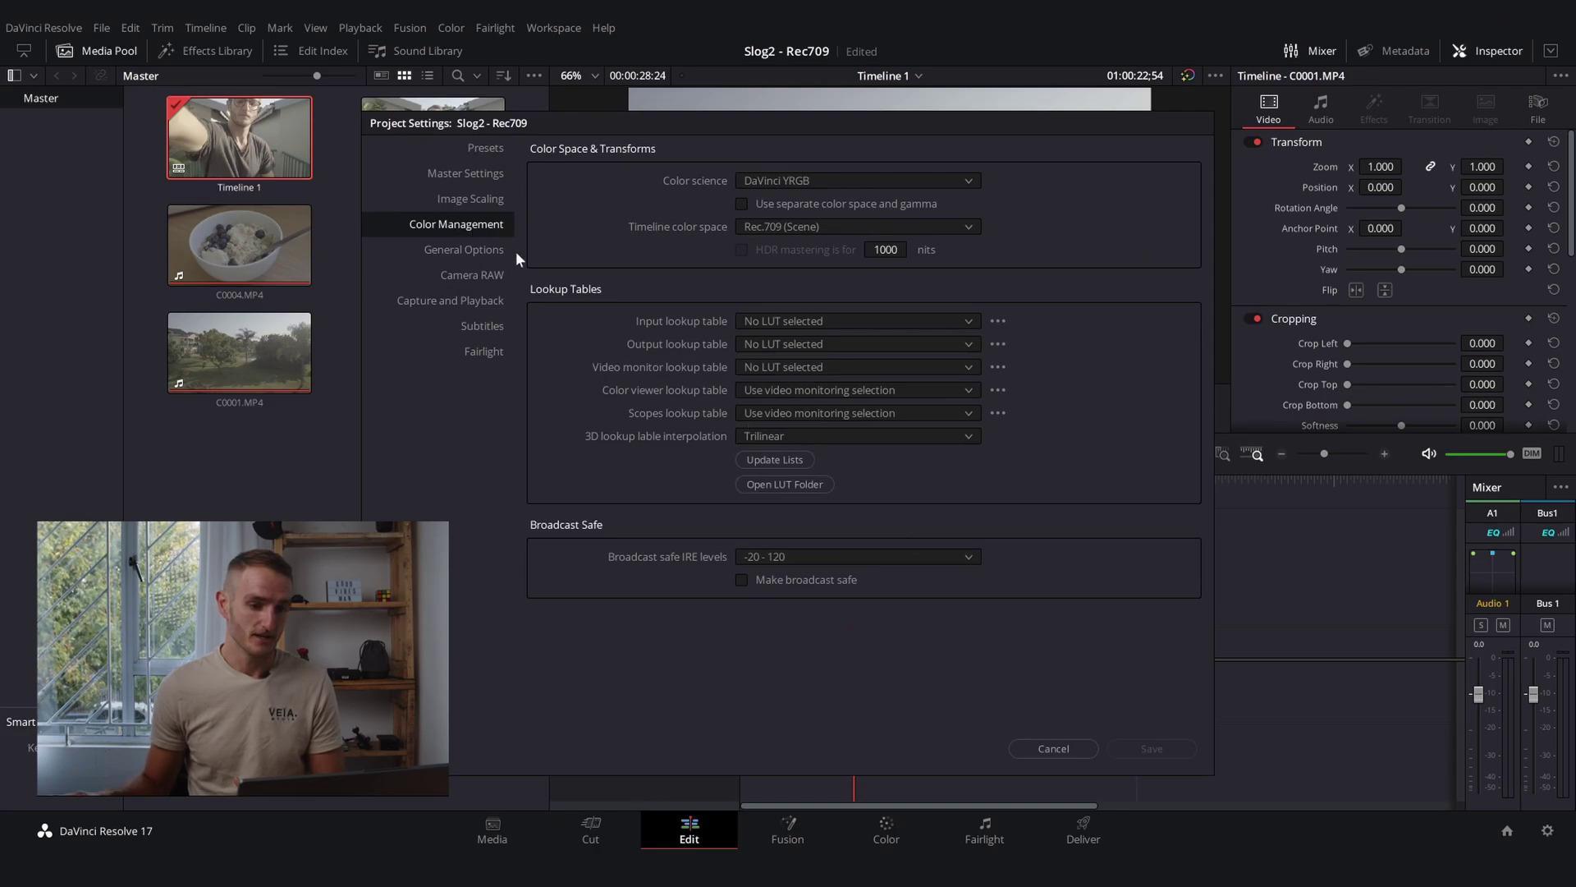
# Keep Rec.709 (Scene) as the timeline color space, cancel Project Settings, and switch to the Color page
pyautogui.click(814, 233)
pyautogui.scroll(-2, 844, 407)
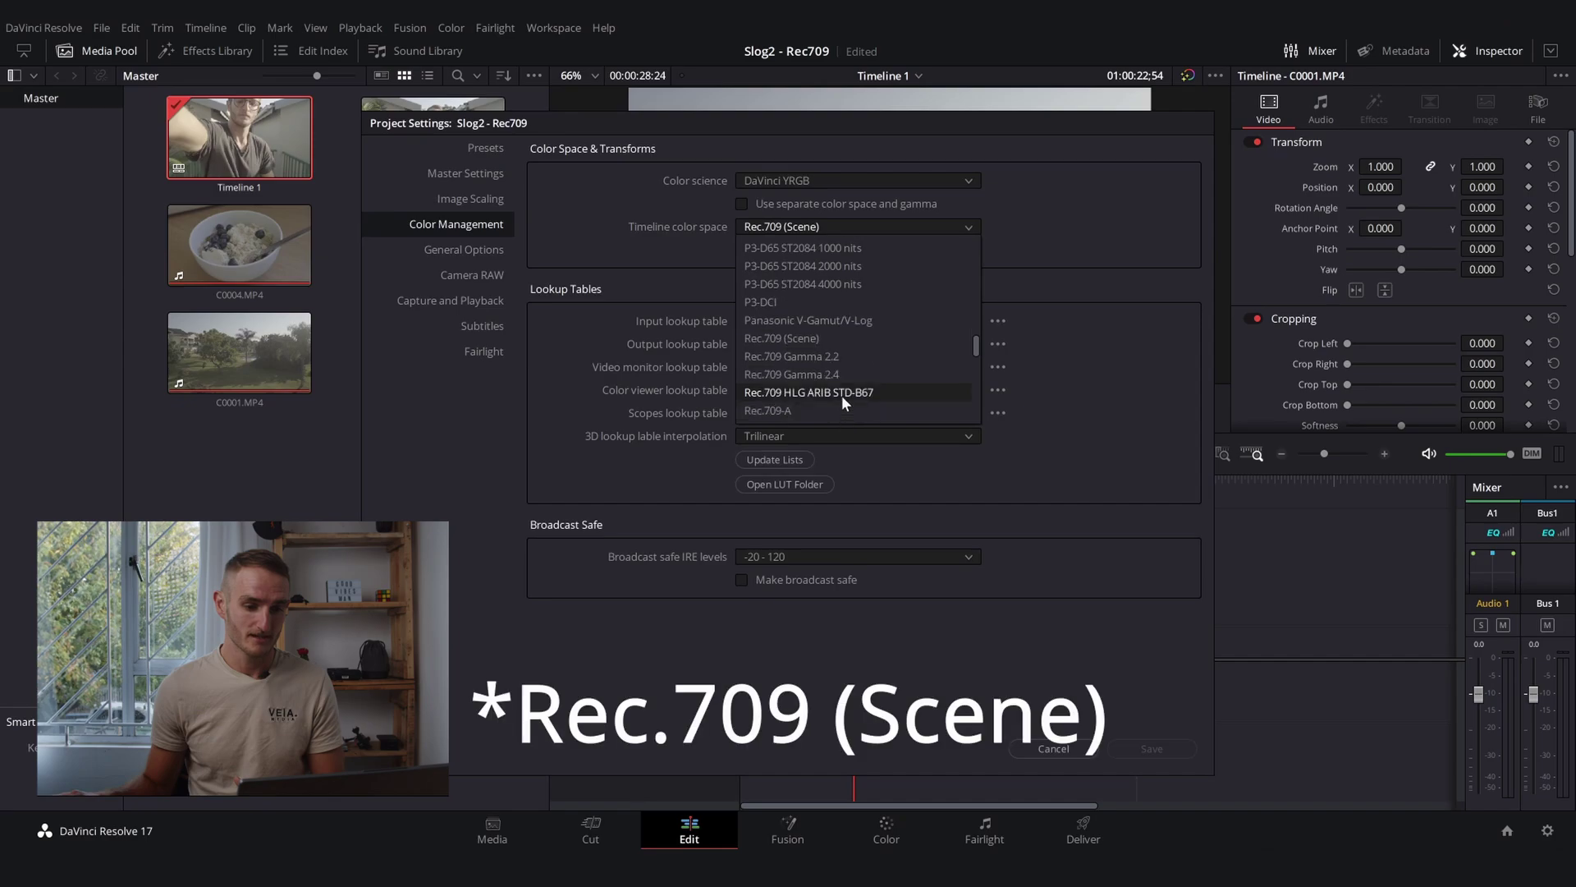
pyautogui.click(844, 338)
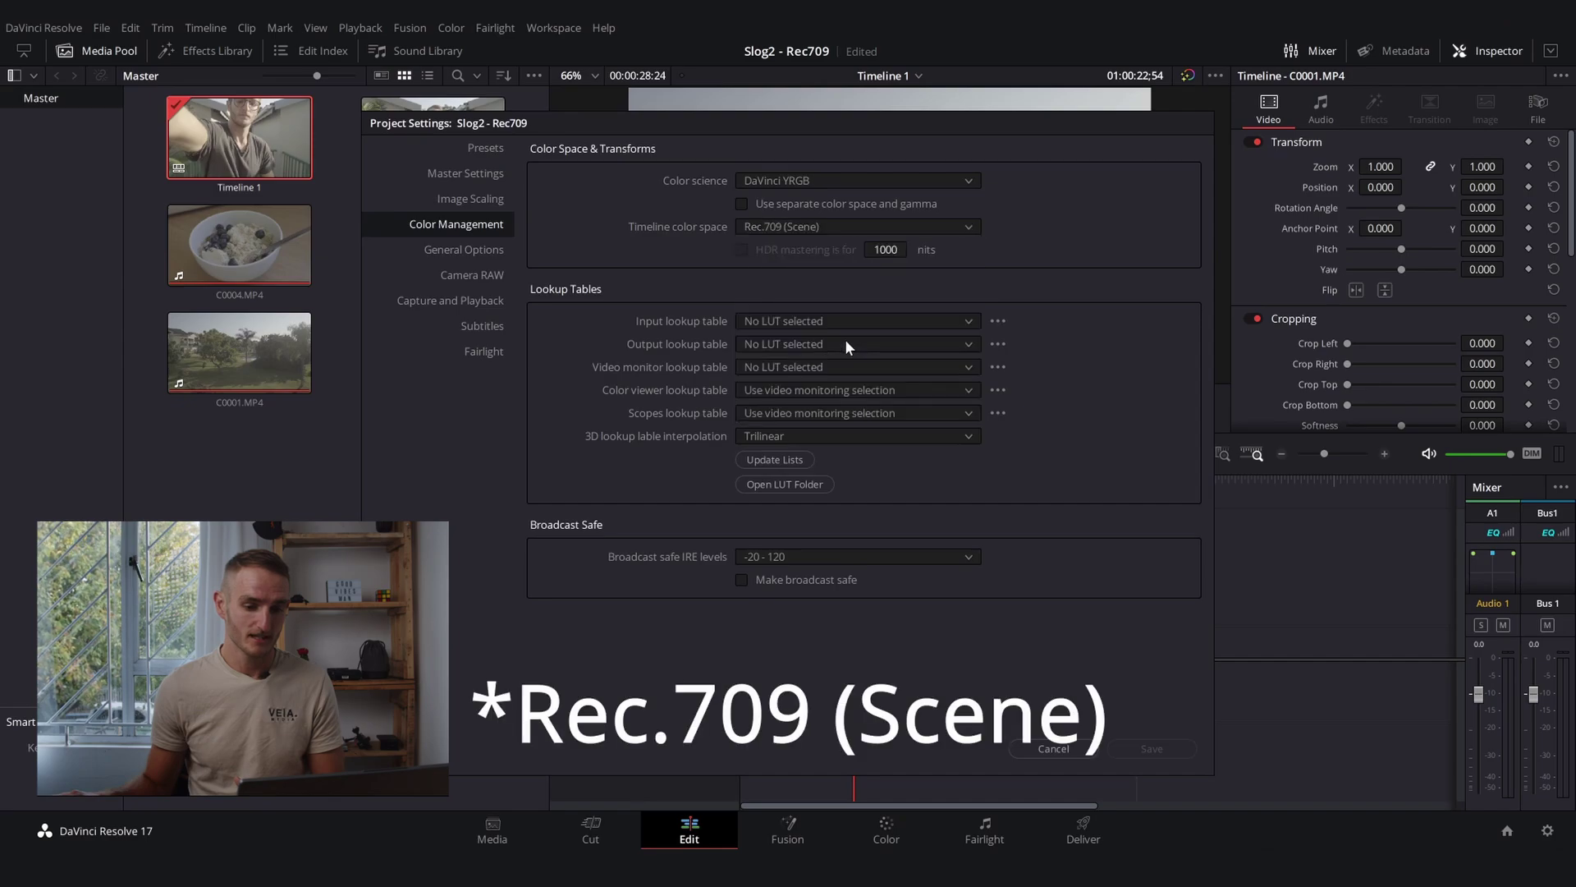
pyautogui.click(1055, 749)
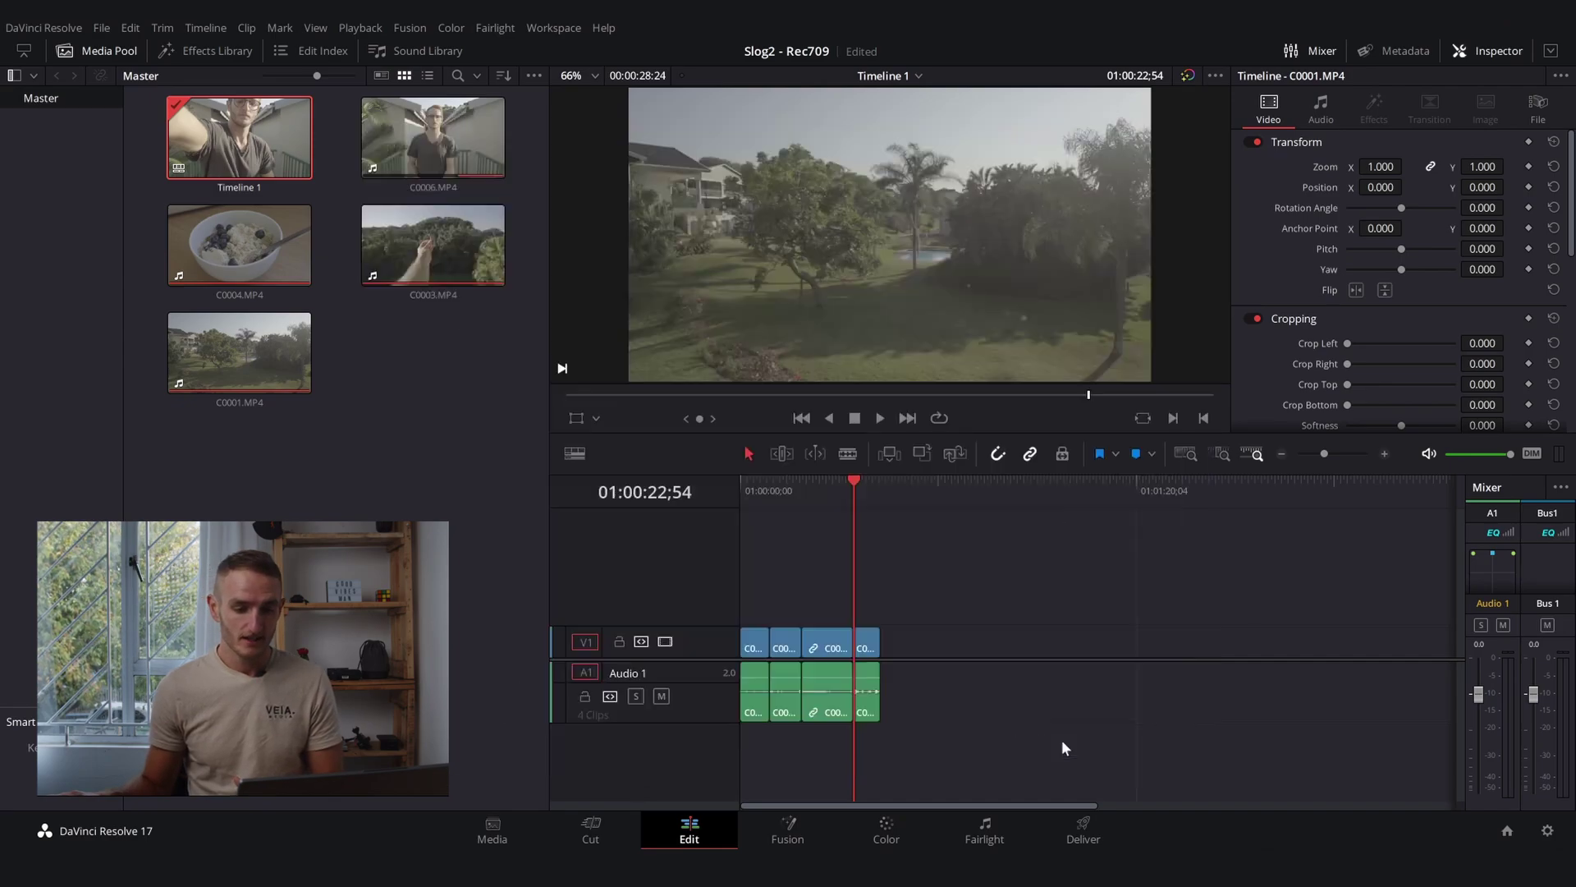
pyautogui.click(912, 843)
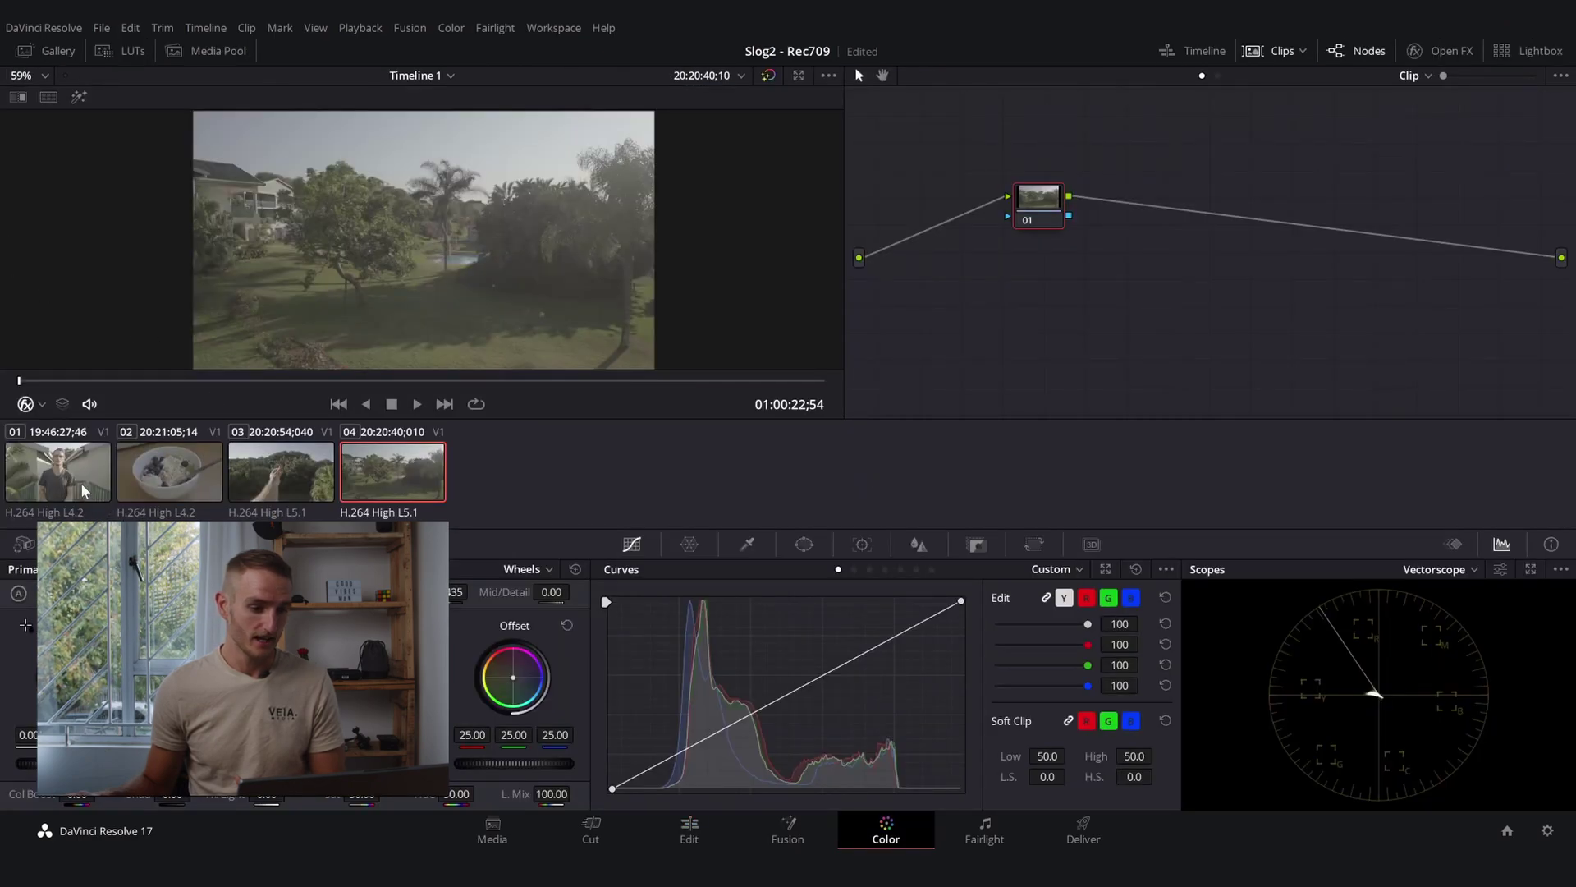
# Select the balcony clip and apply Color Space Transform from Open FX to node 01
pyautogui.click(82, 491)
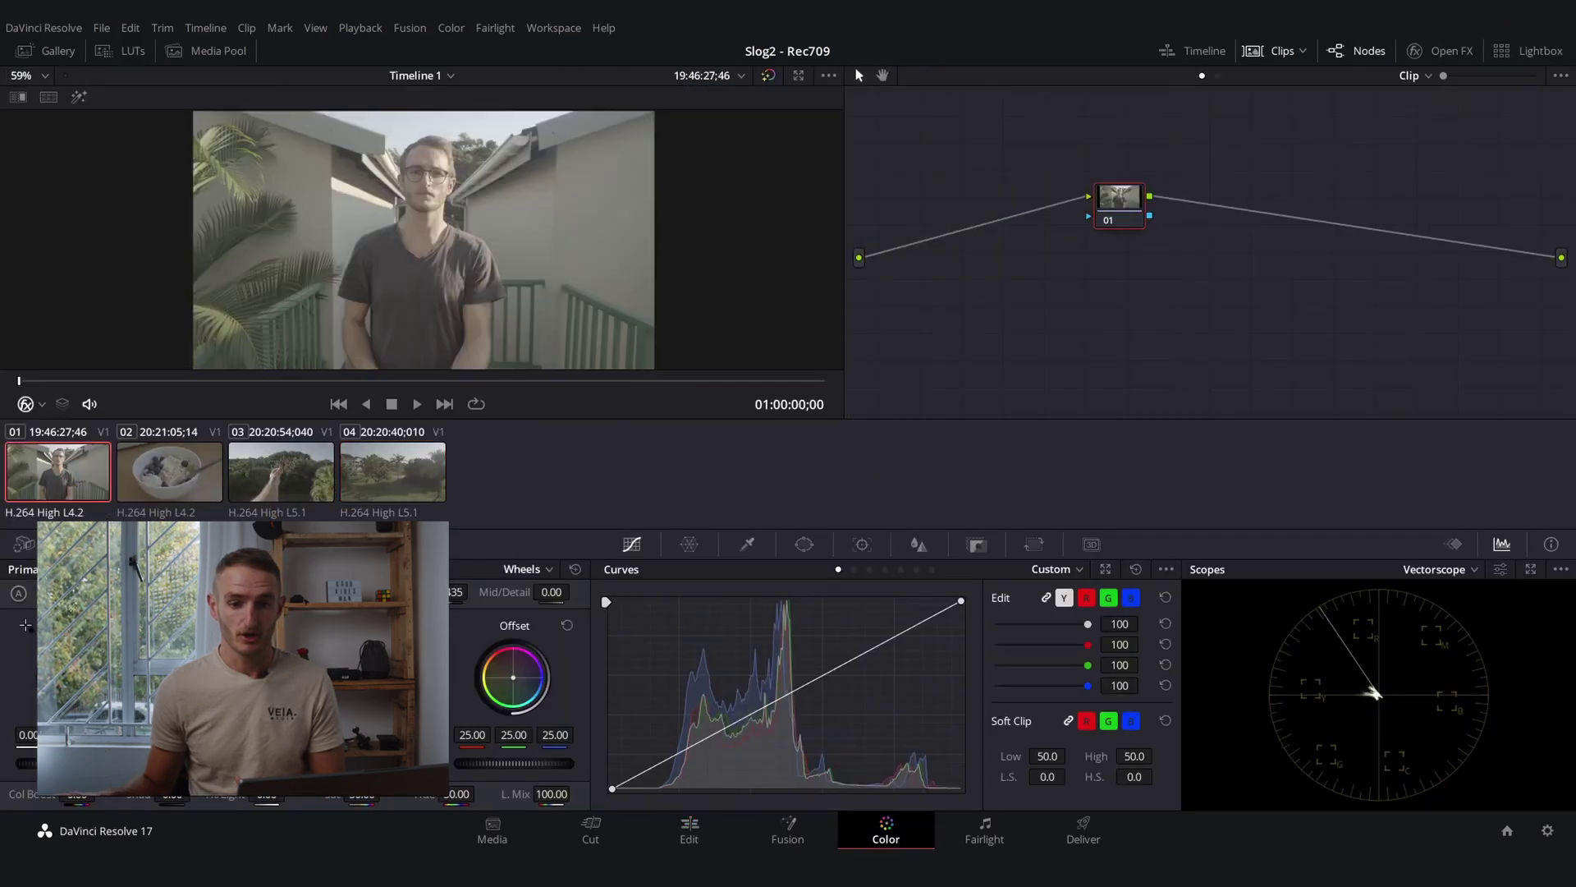
pyautogui.click(1450, 51)
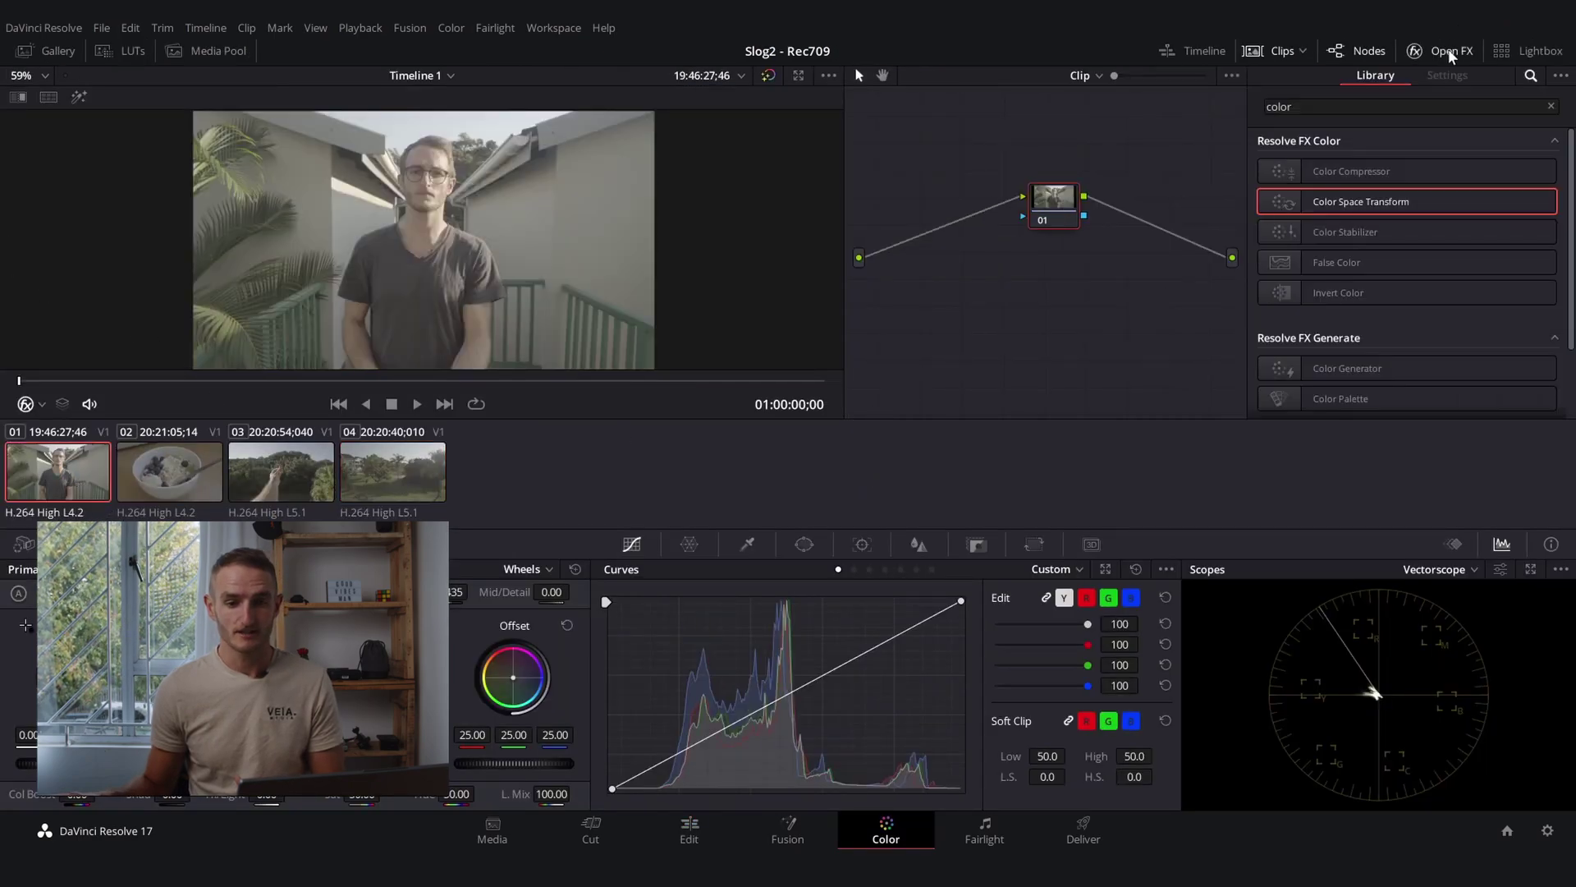
pyautogui.click(1398, 111)
pyautogui.moveTo(1301, 208); pyautogui.dragTo(1052, 202)
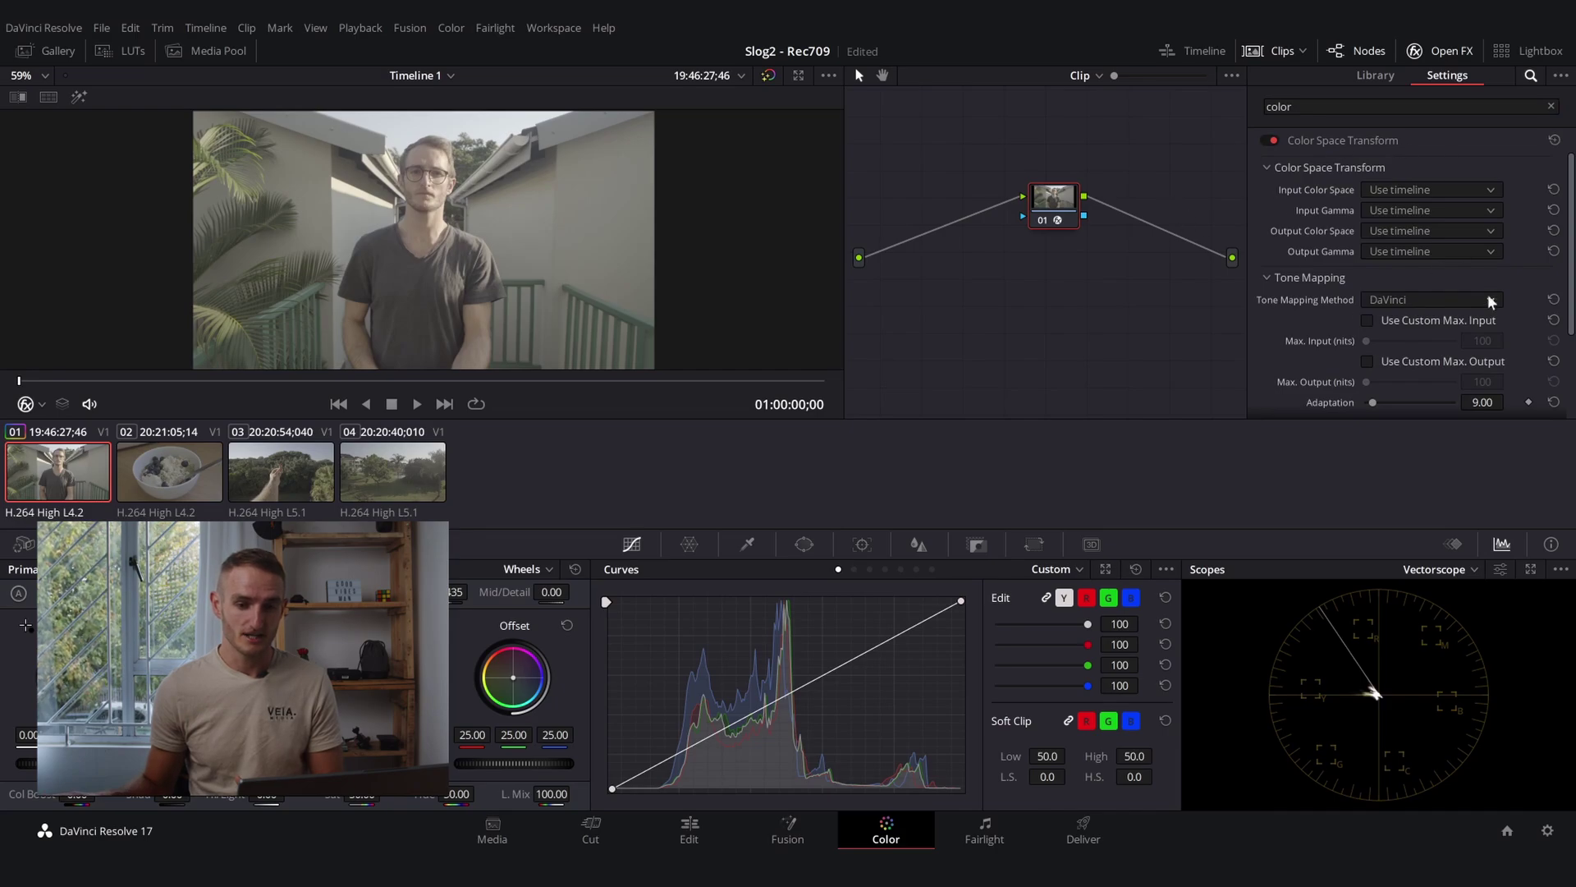
# Set Color Space Transform input to Sony S-Gamut with Sony S-Log2 gamma, then reopen Color Management
pyautogui.click(1425, 197)
pyautogui.scroll(-5, 1460, 312)
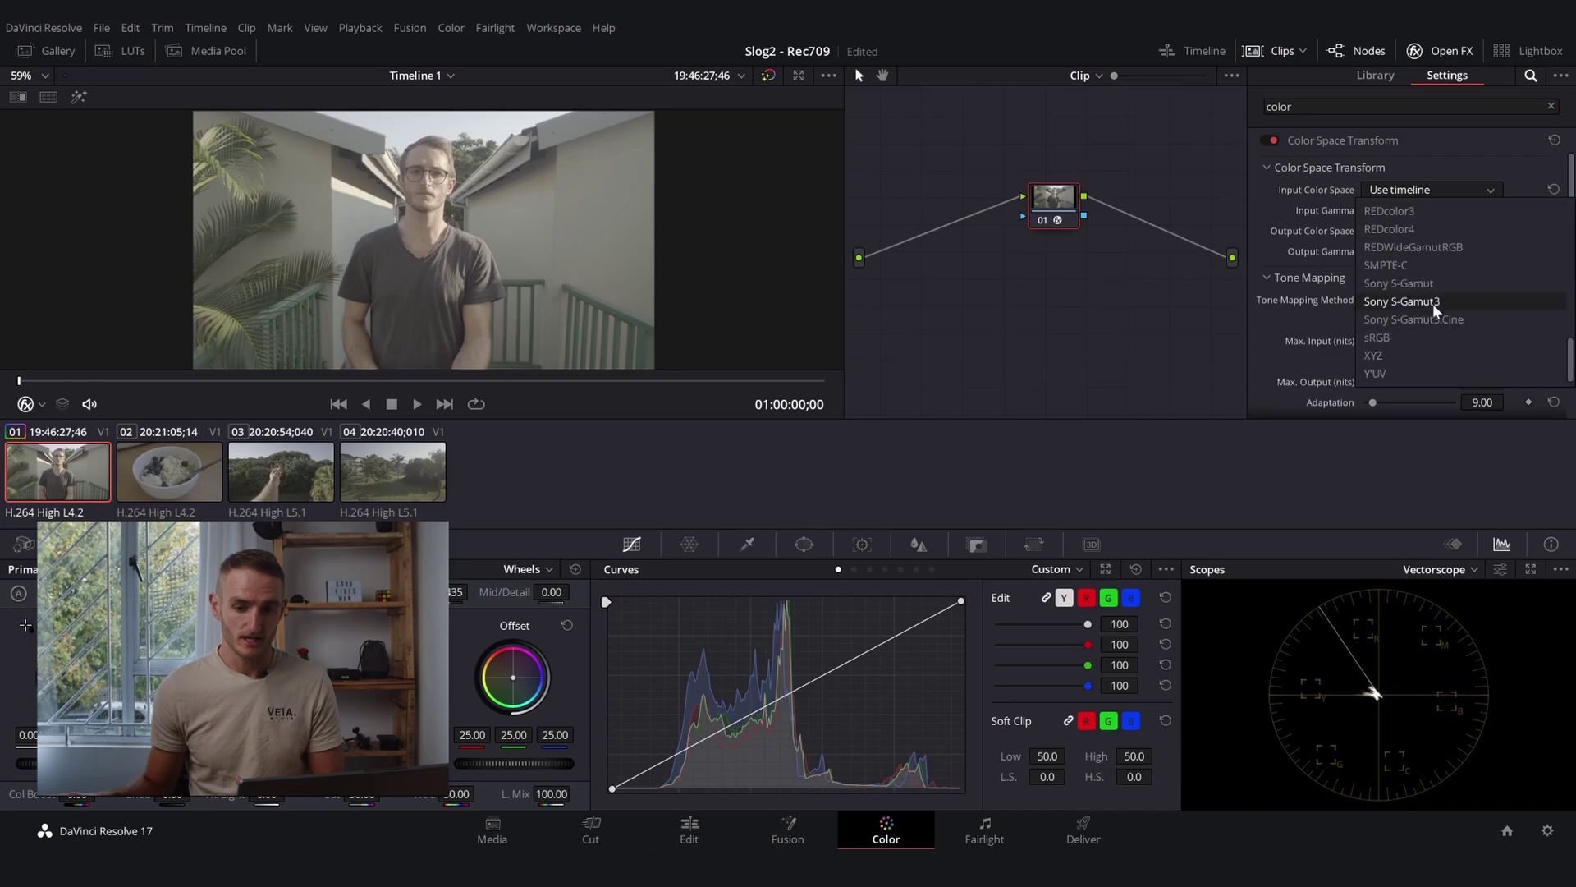
pyautogui.click(1472, 288)
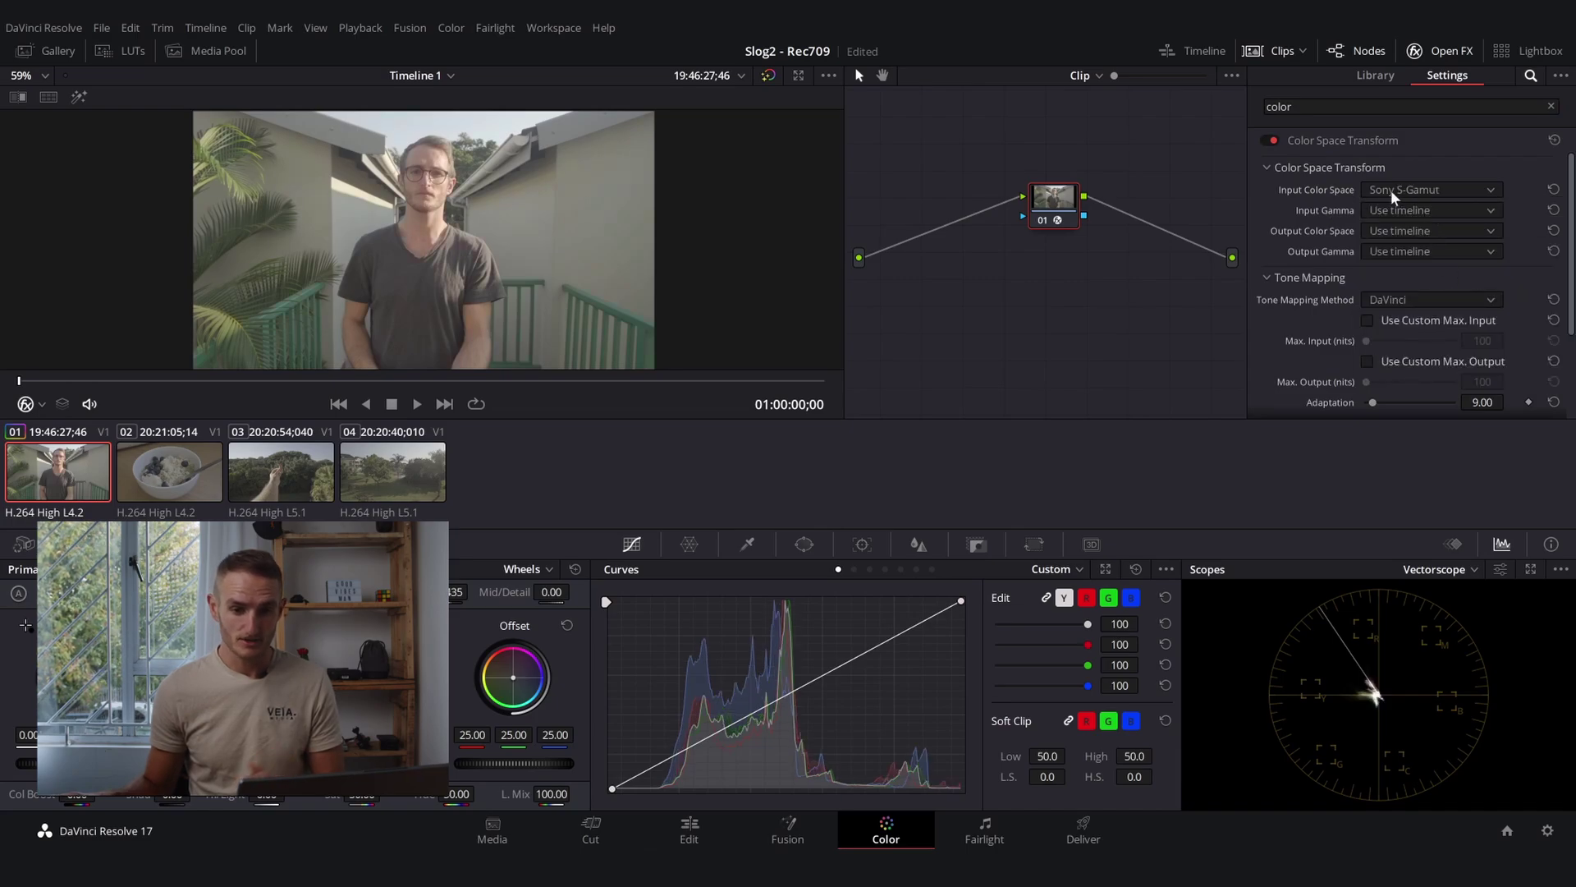
pyautogui.click(1423, 209)
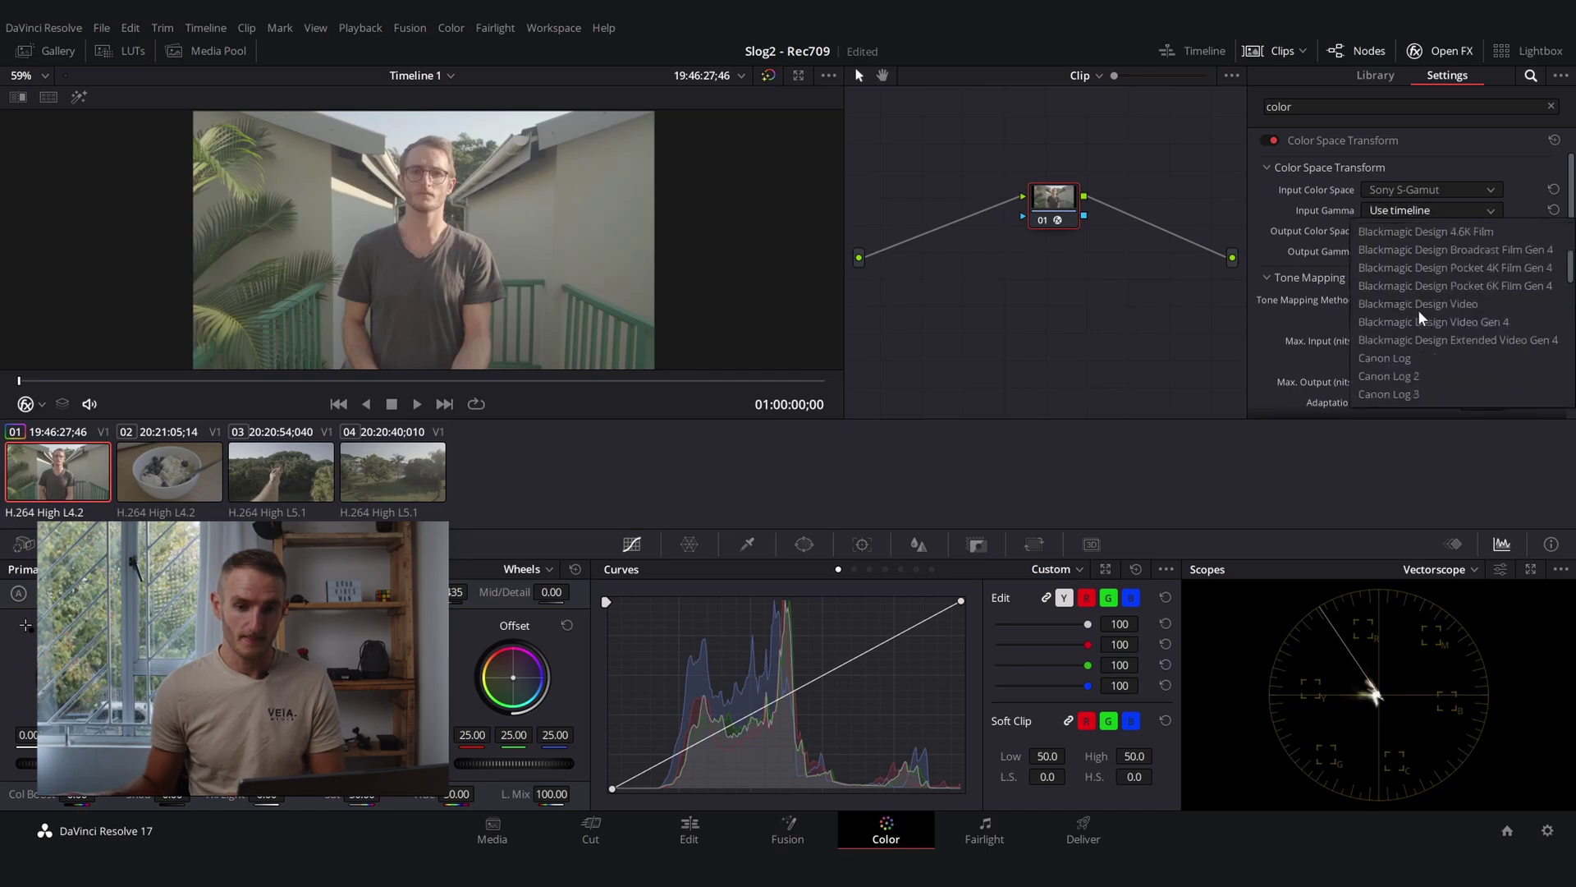
pyautogui.scroll(-5, 1423, 321)
pyautogui.scroll(-3, 1425, 320)
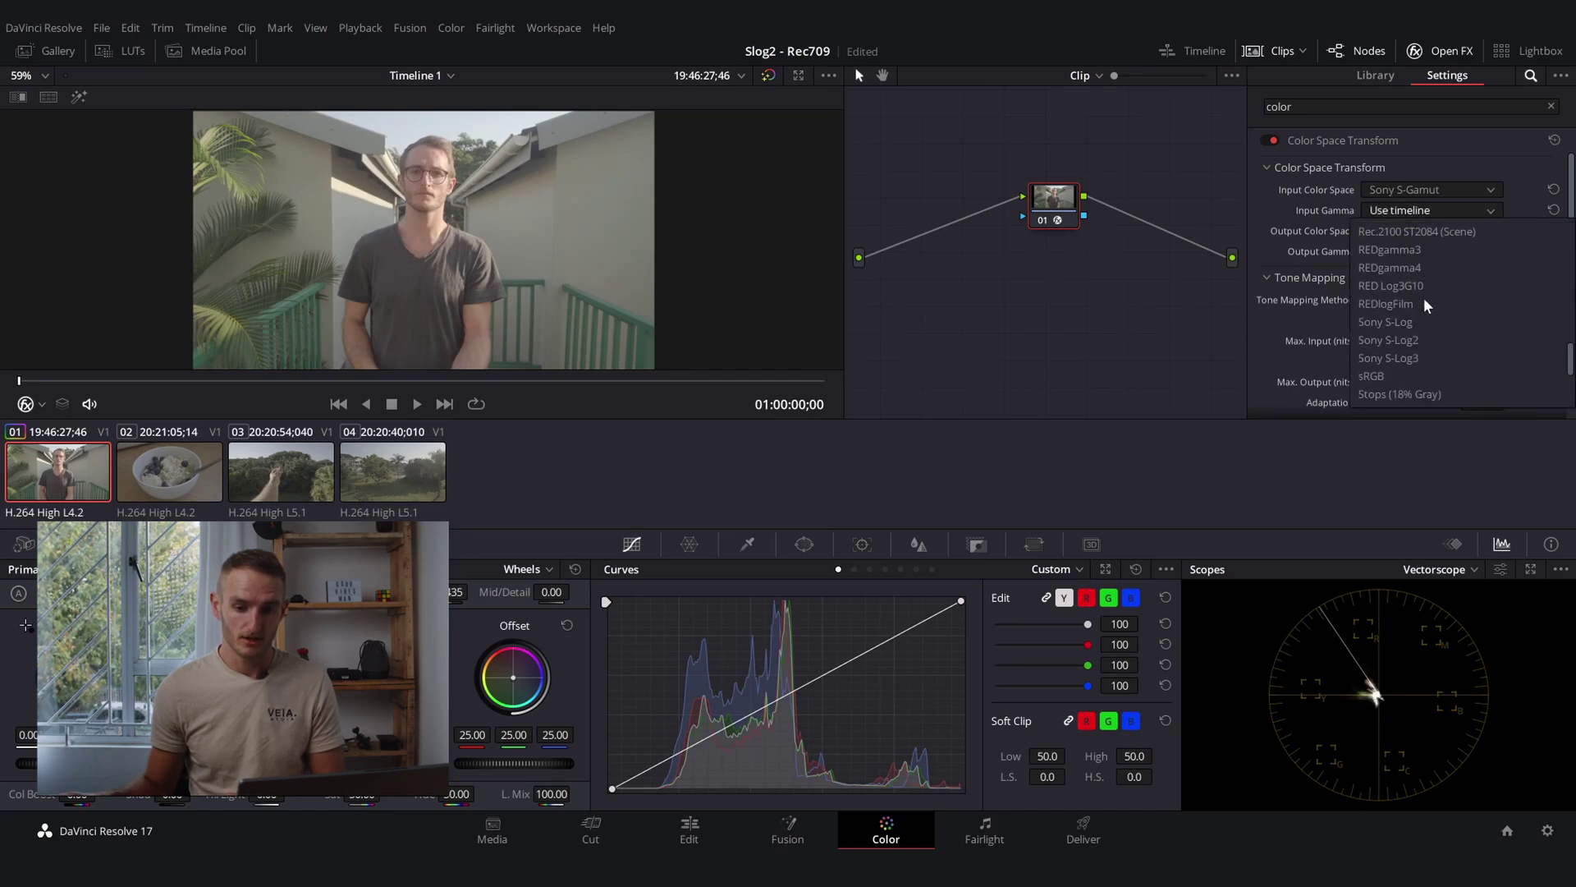
pyautogui.click(1388, 340)
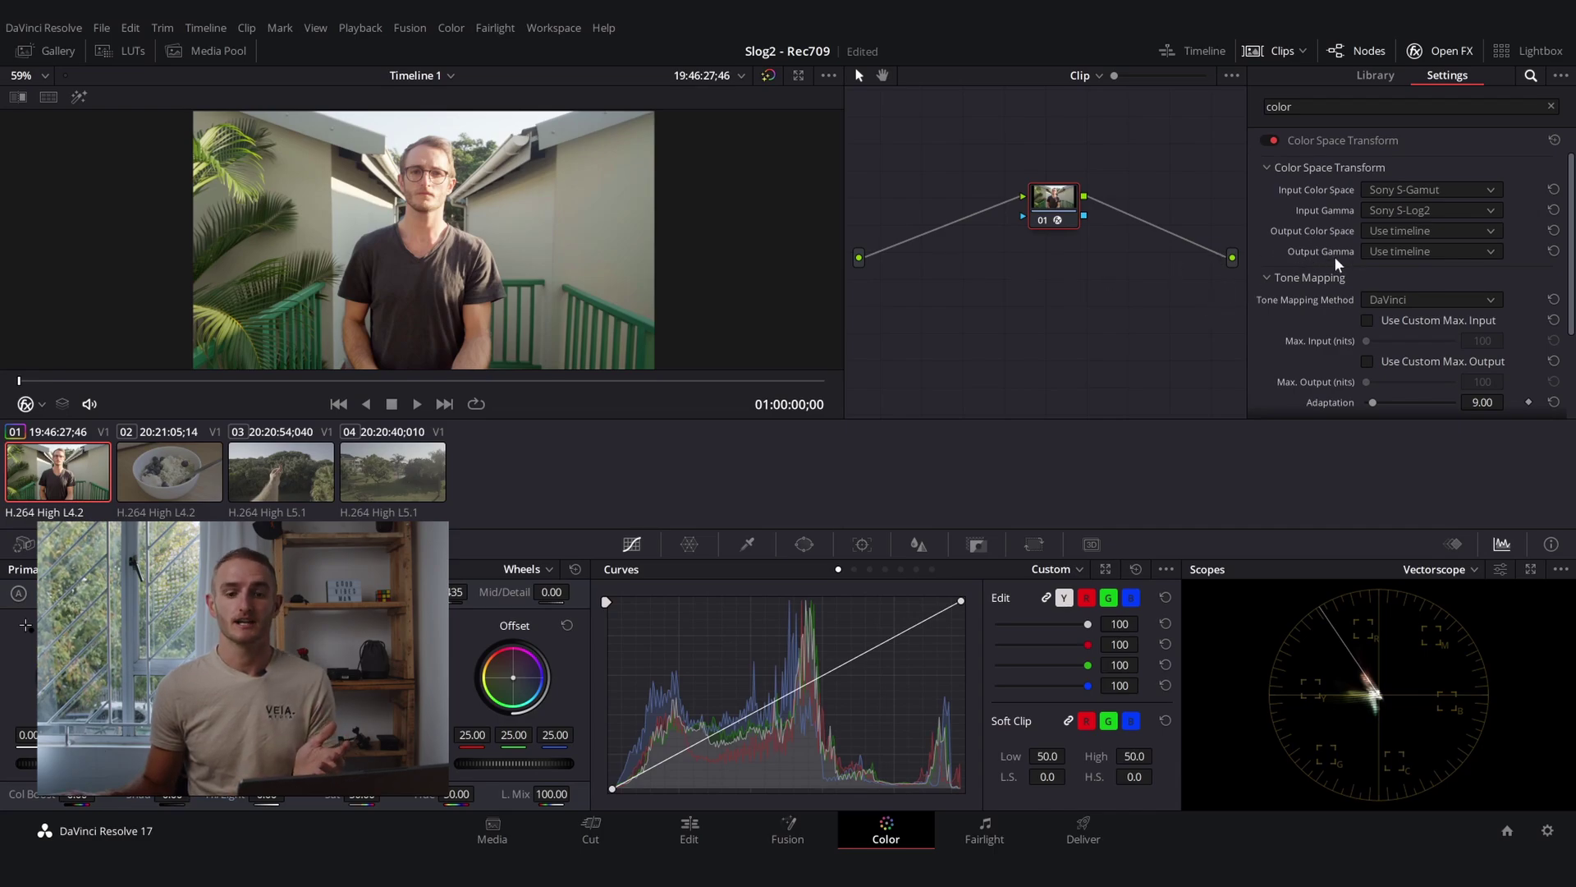
pyautogui.click(1548, 831)
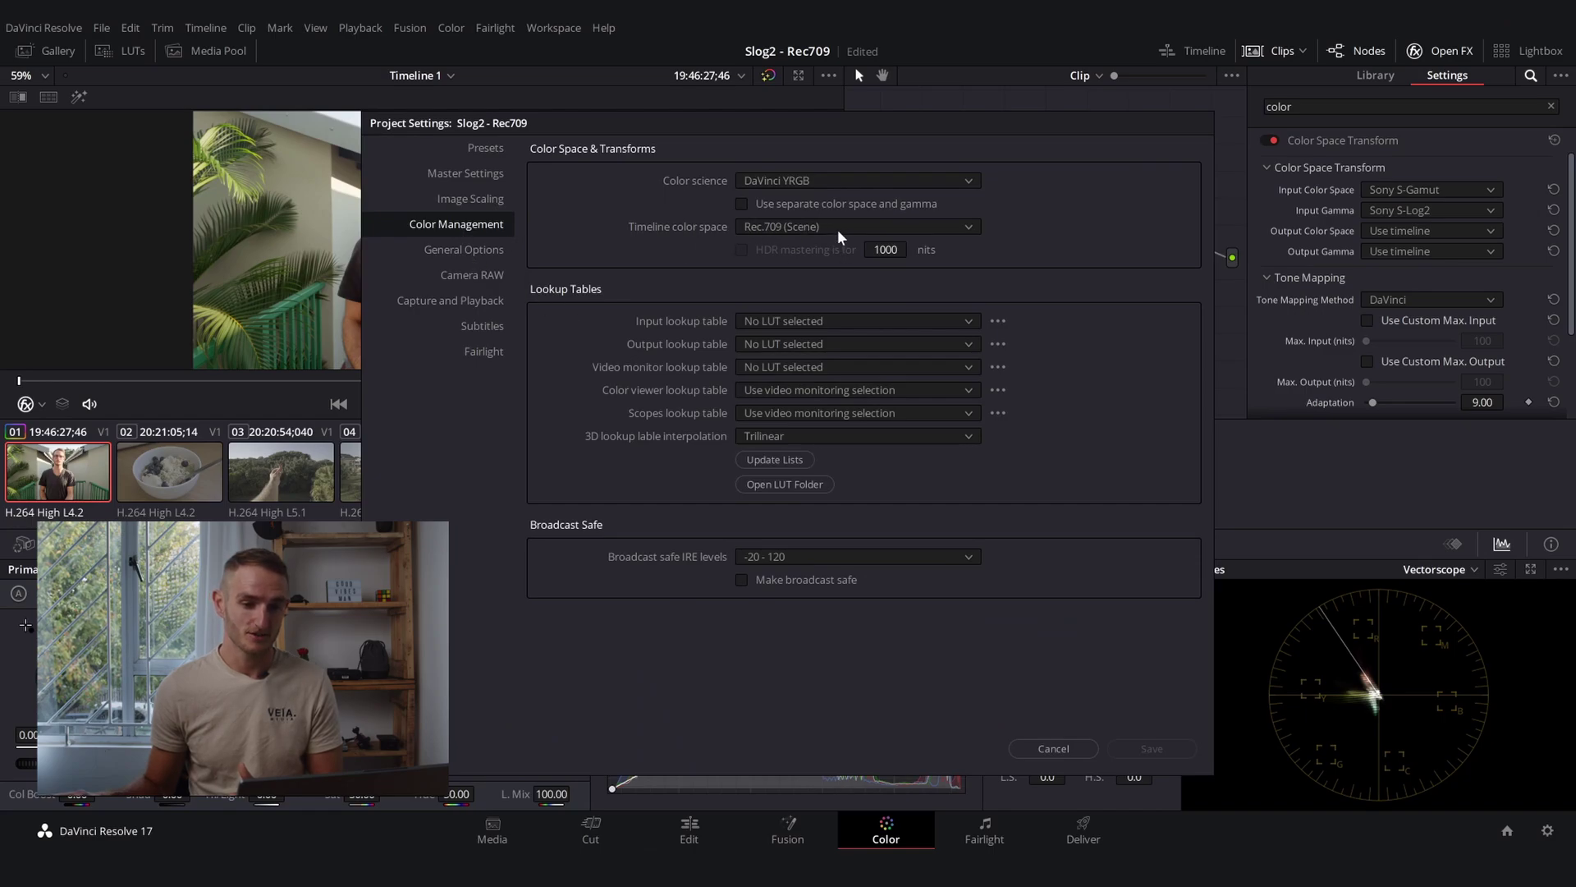
pyautogui.click(1079, 754)
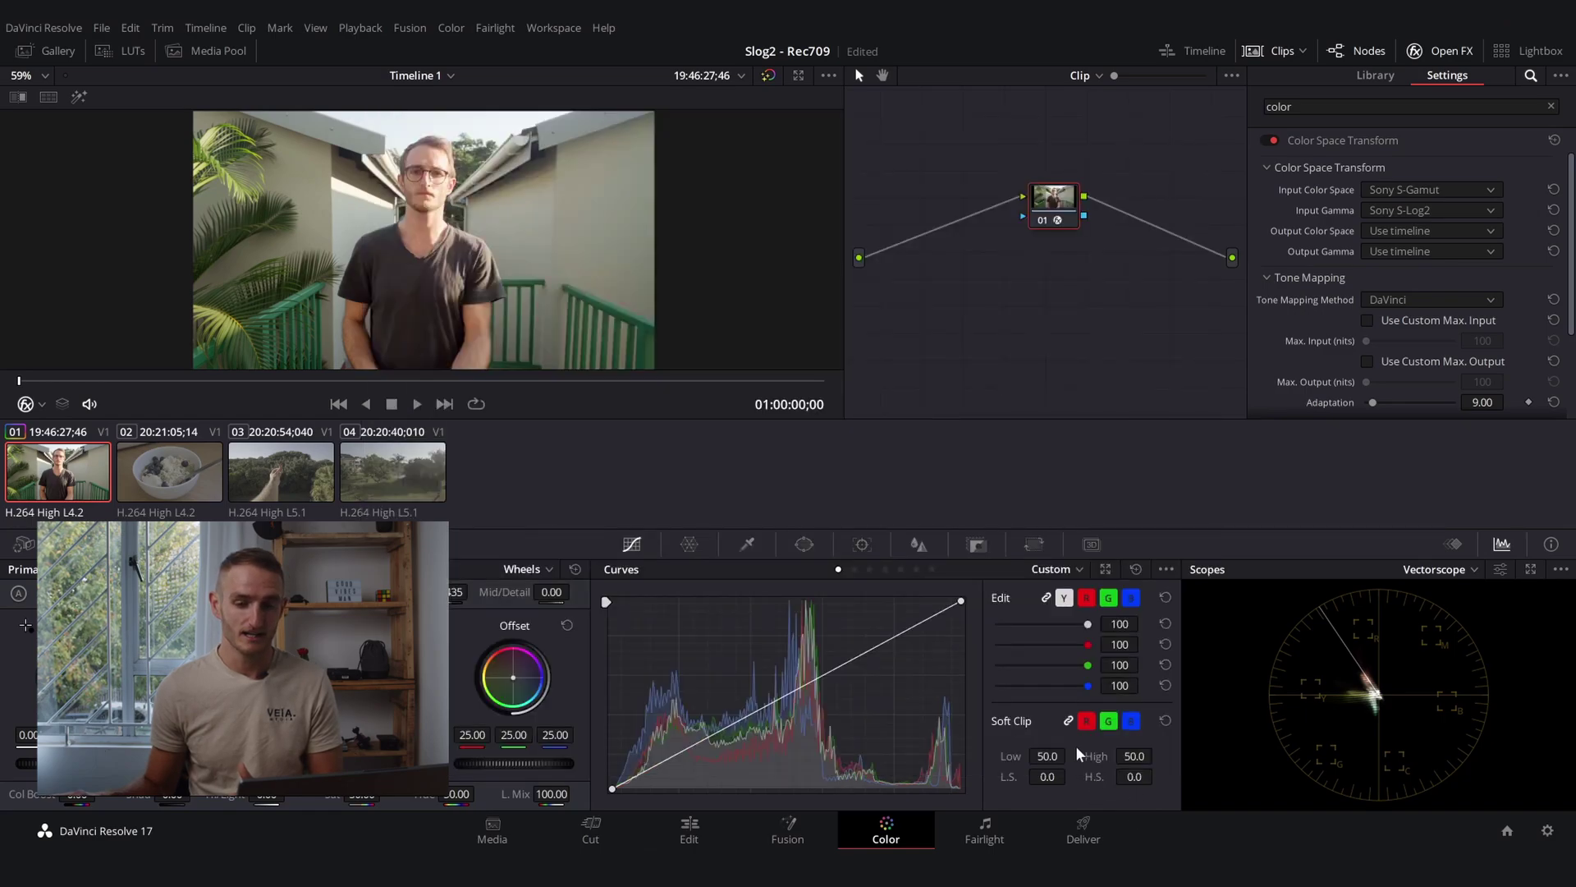
pyautogui.click(1381, 233)
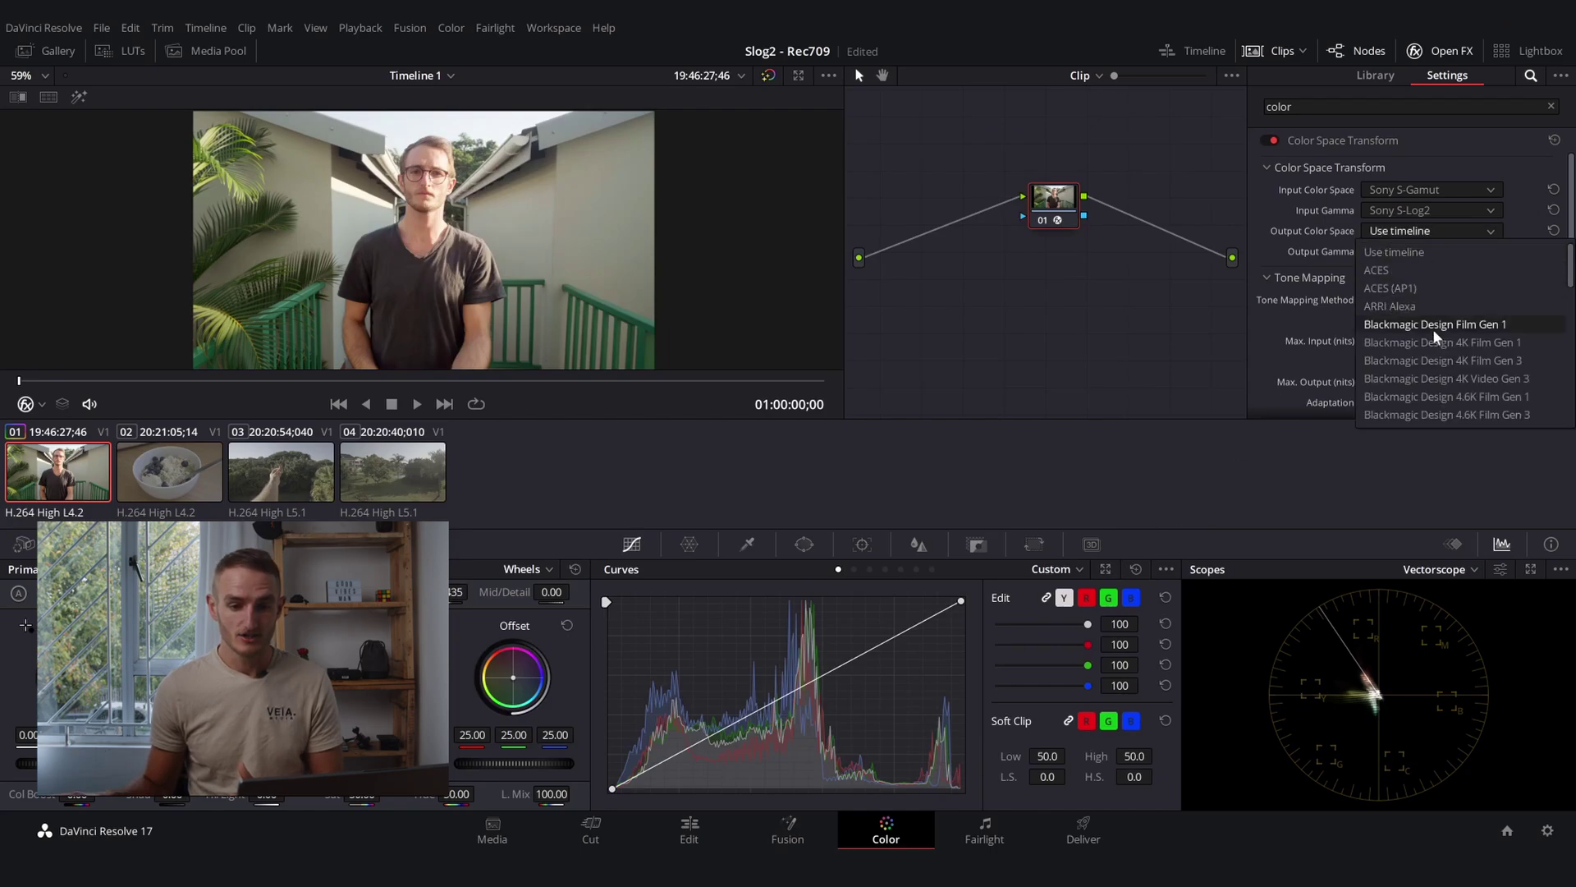
pyautogui.scroll(-5, 1416, 320)
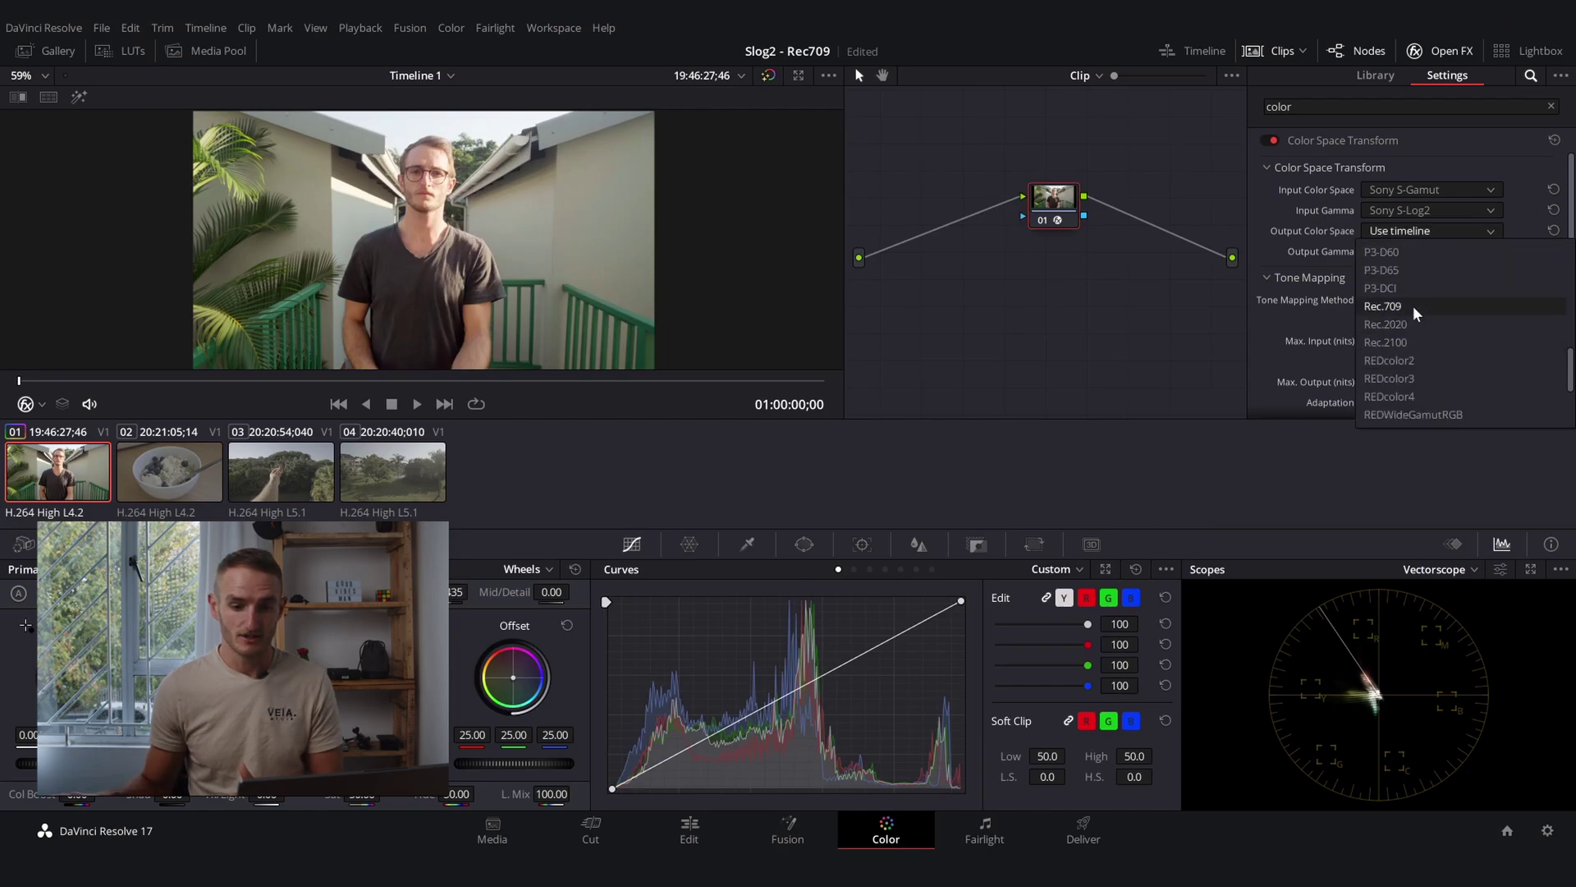
pyautogui.click(1180, 361)
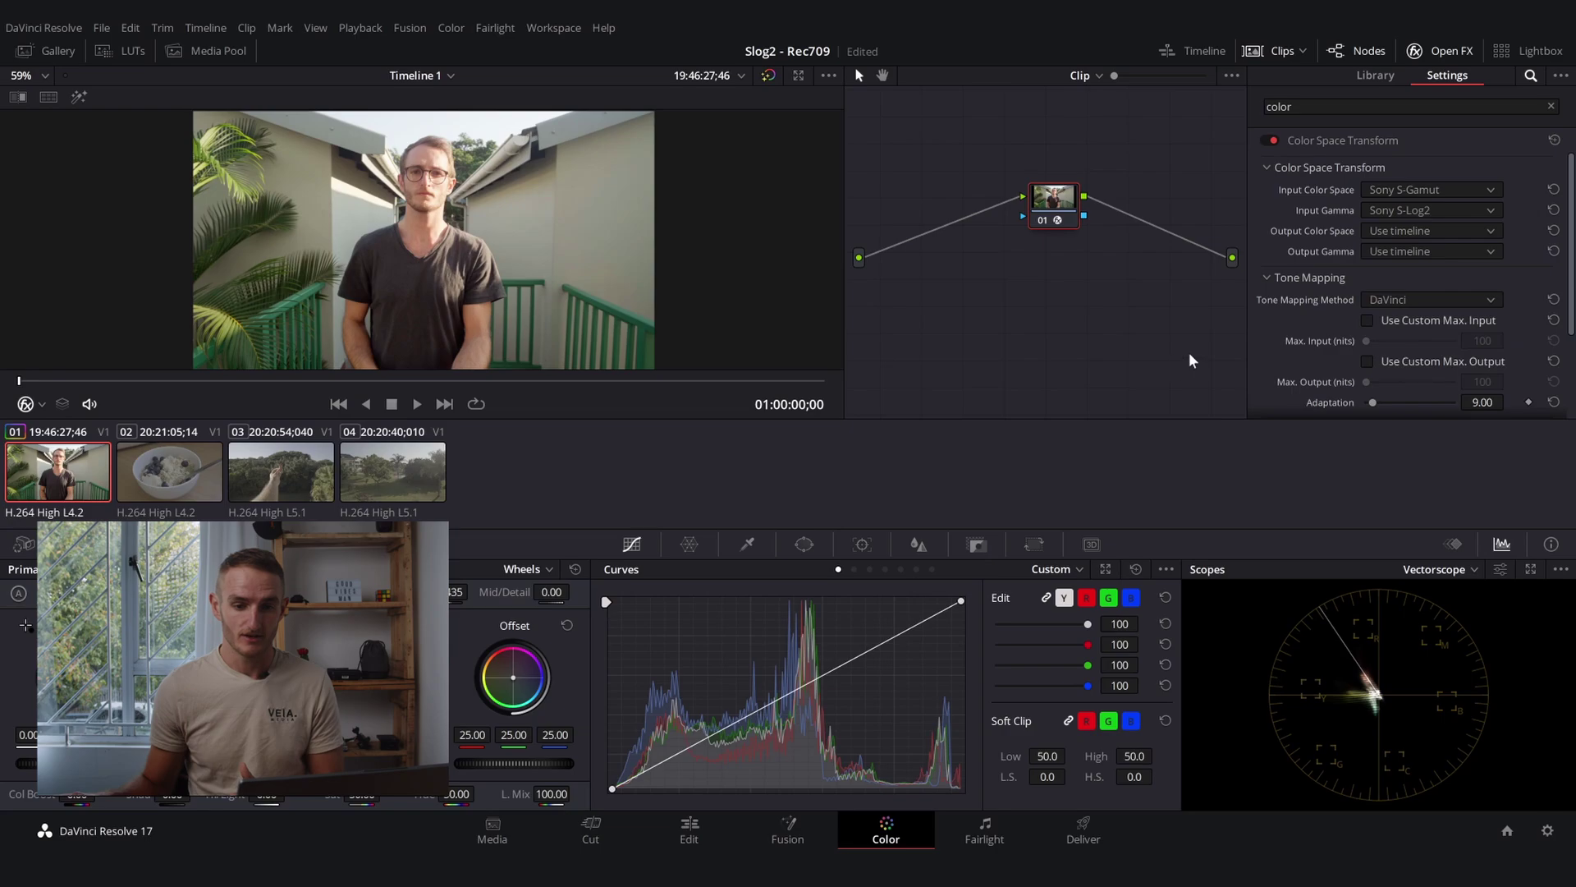
pyautogui.click(1425, 251)
pyautogui.scroll(-6, 1424, 385)
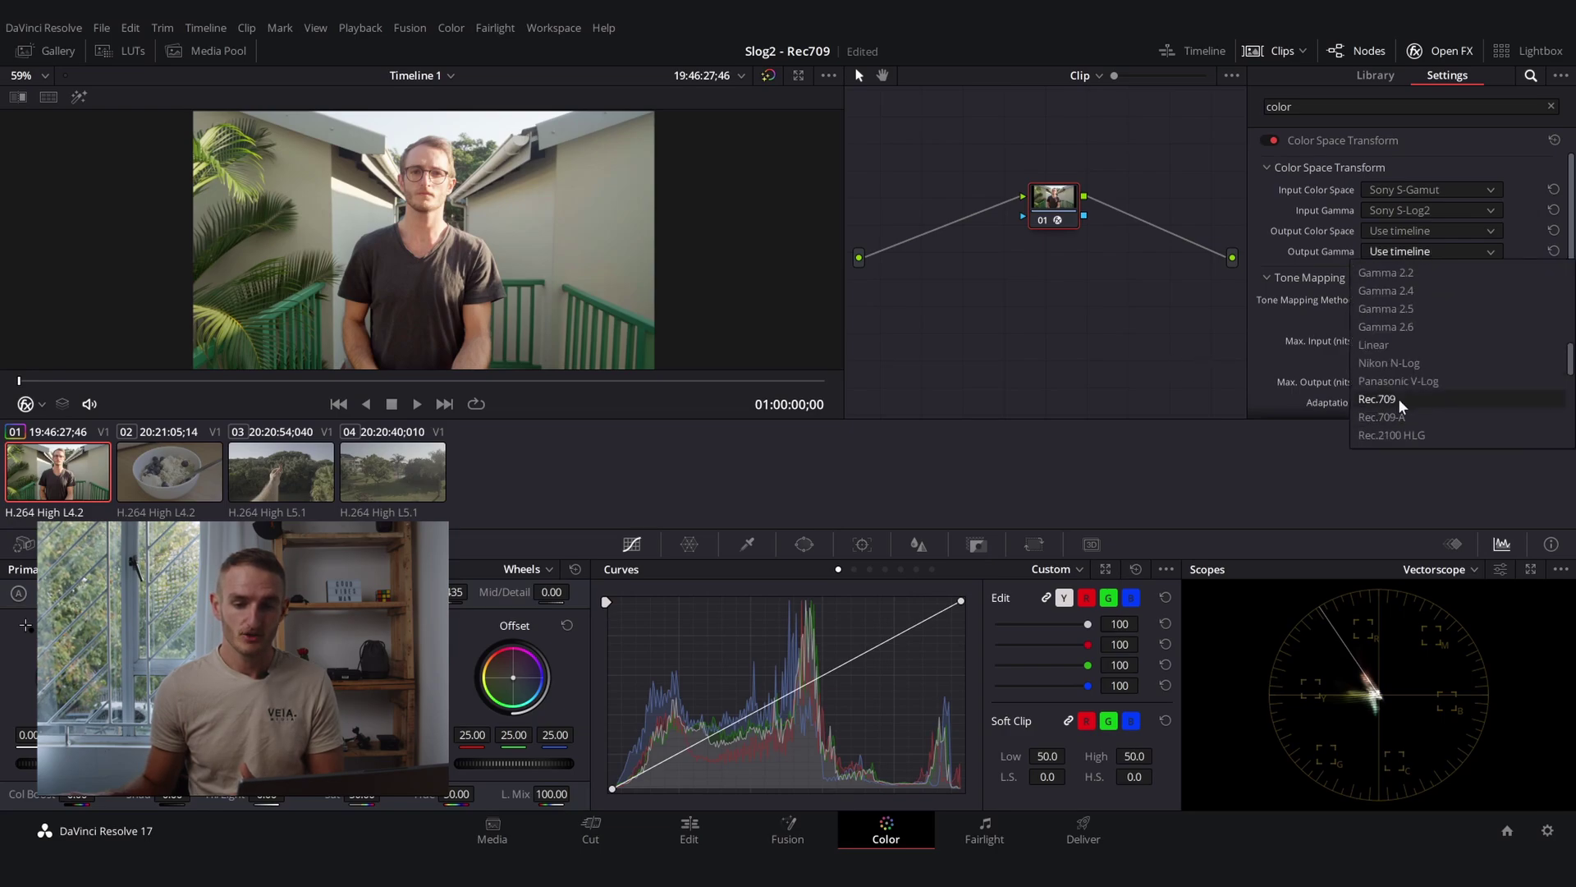
pyautogui.click(1207, 339)
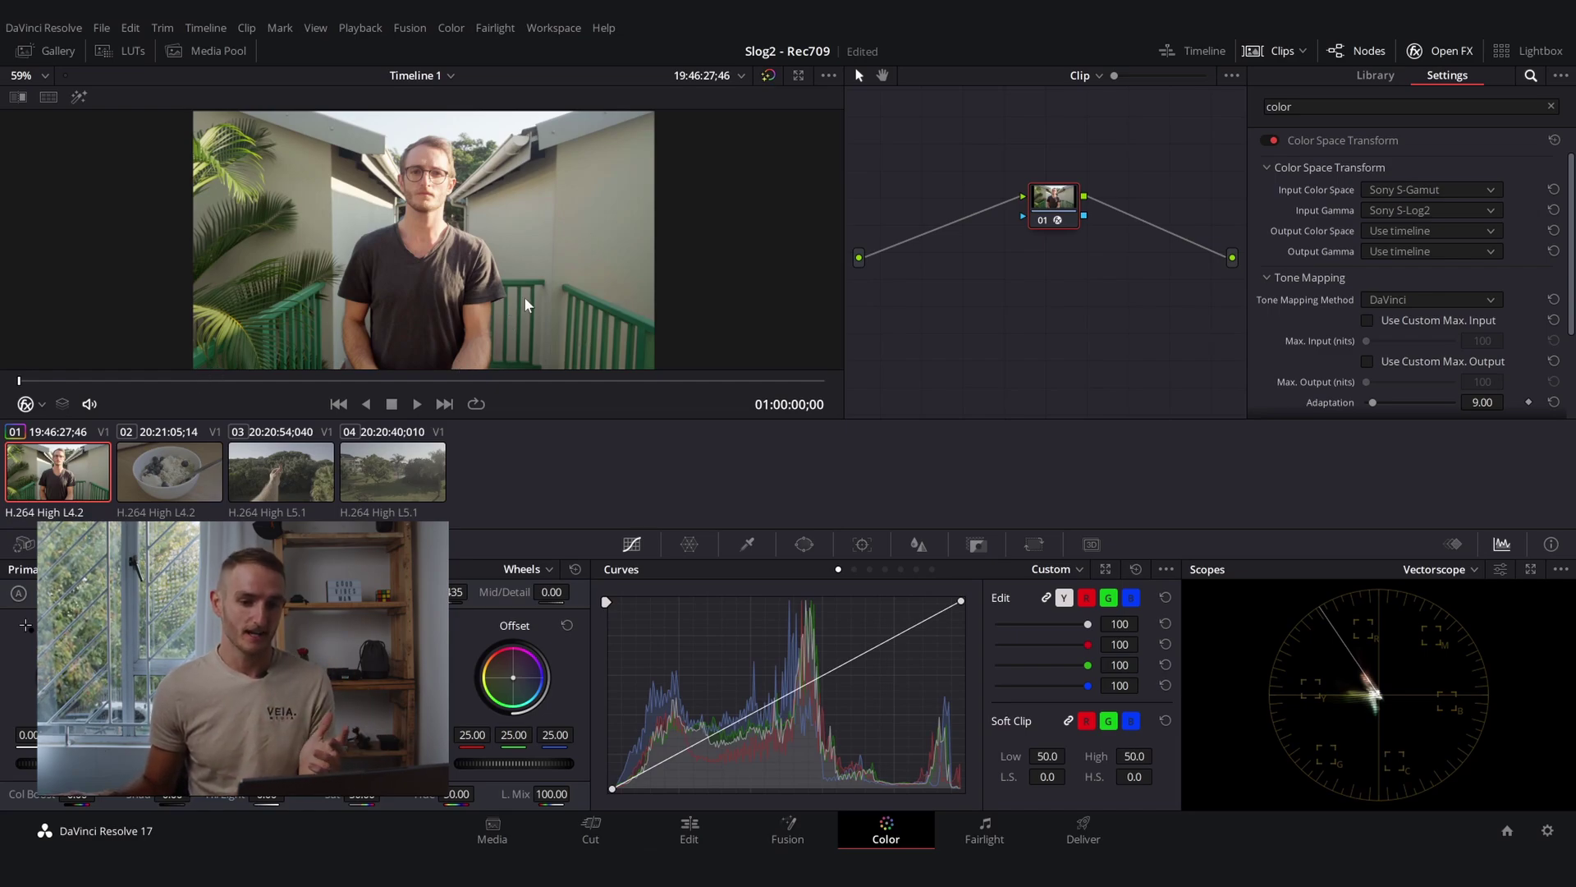
# Check the converted bowl, hand and garden clips, then show the viewer full-screen with Ctrl+F
pyautogui.click(168, 476)
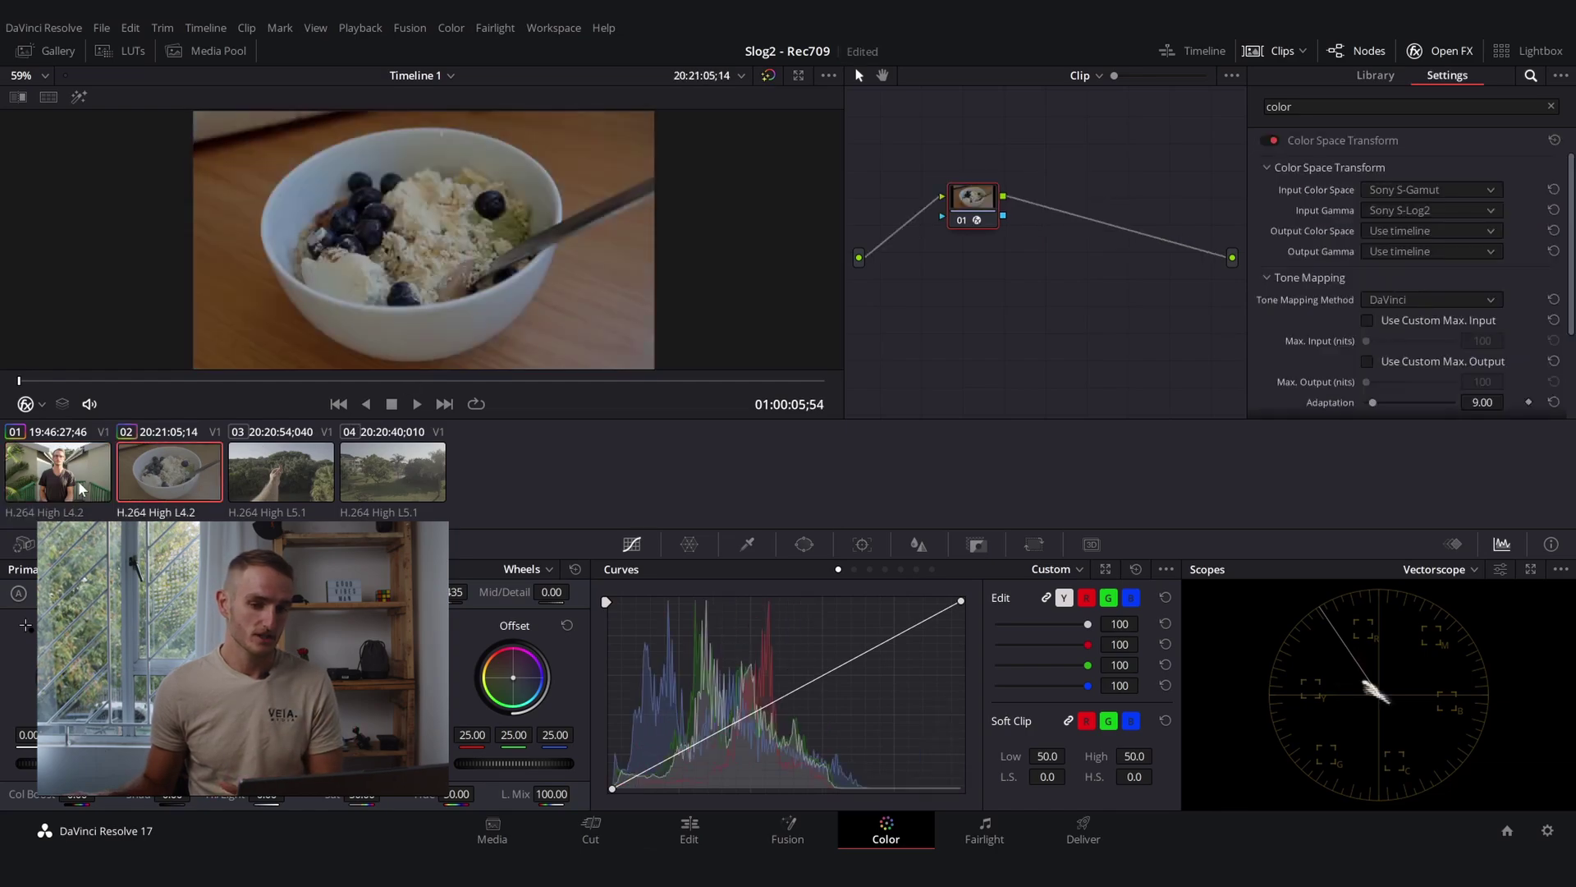
pyautogui.click(285, 472)
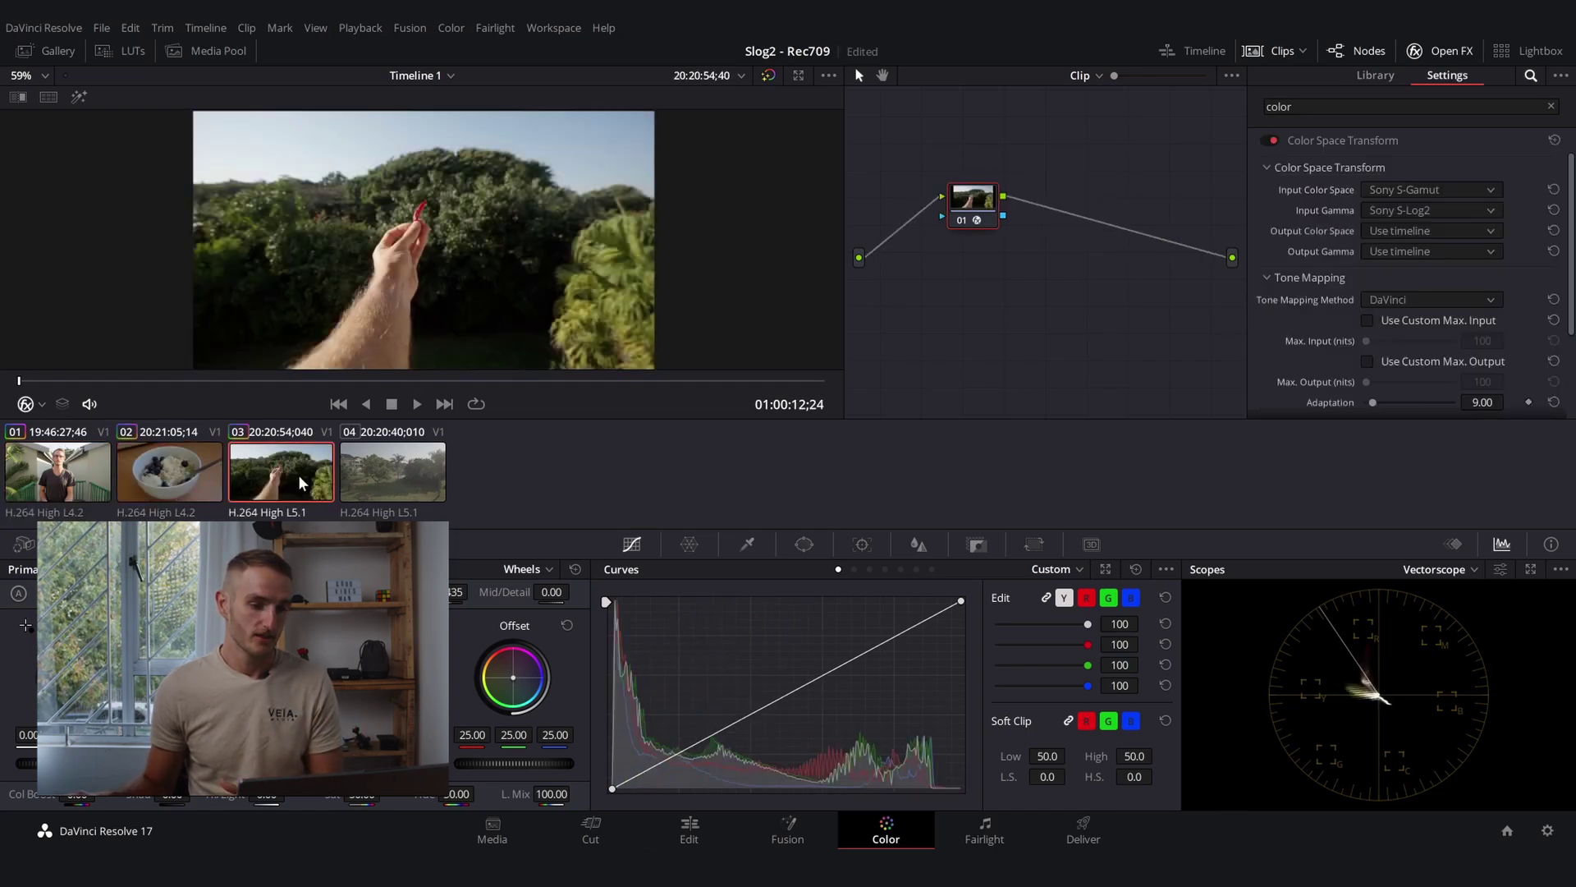
pyautogui.click(394, 472)
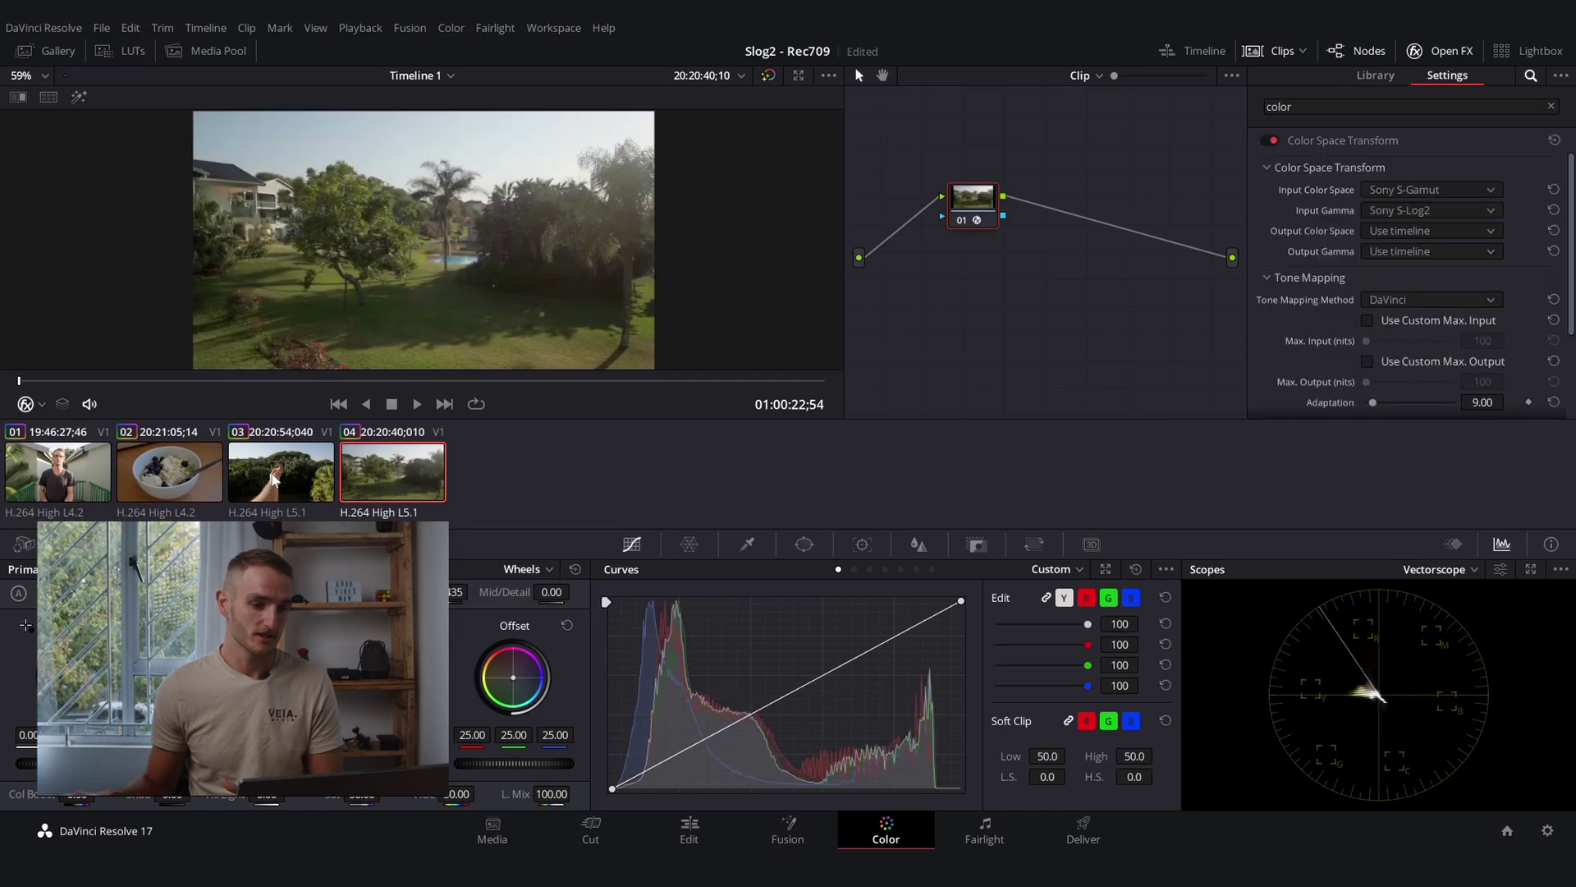
pyautogui.click(330, 475)
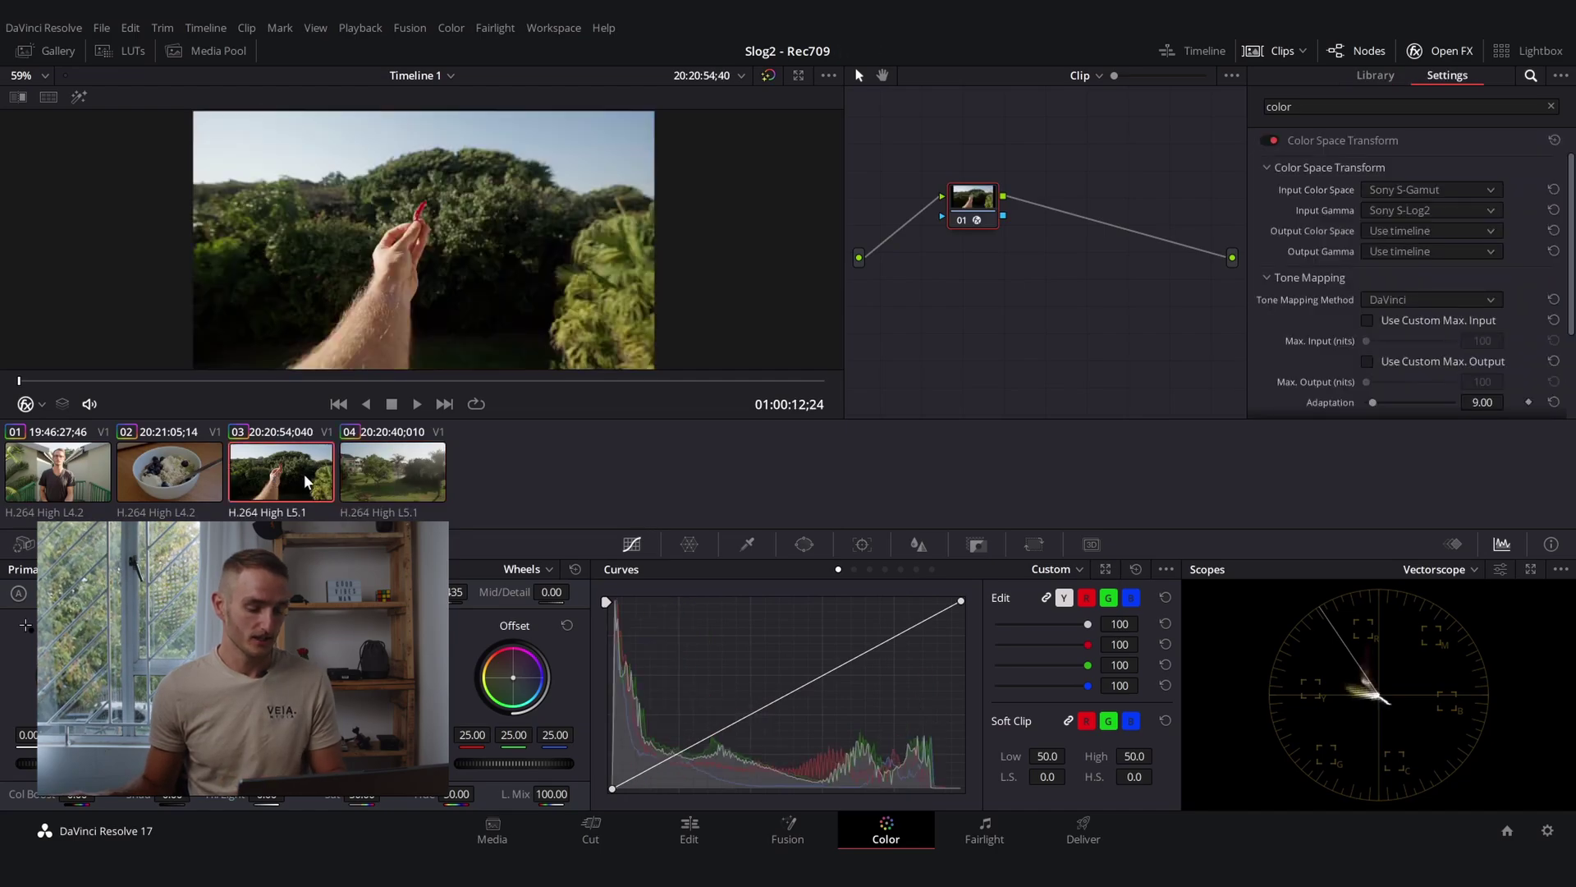
pyautogui.hotkey('ctrl', 'f')
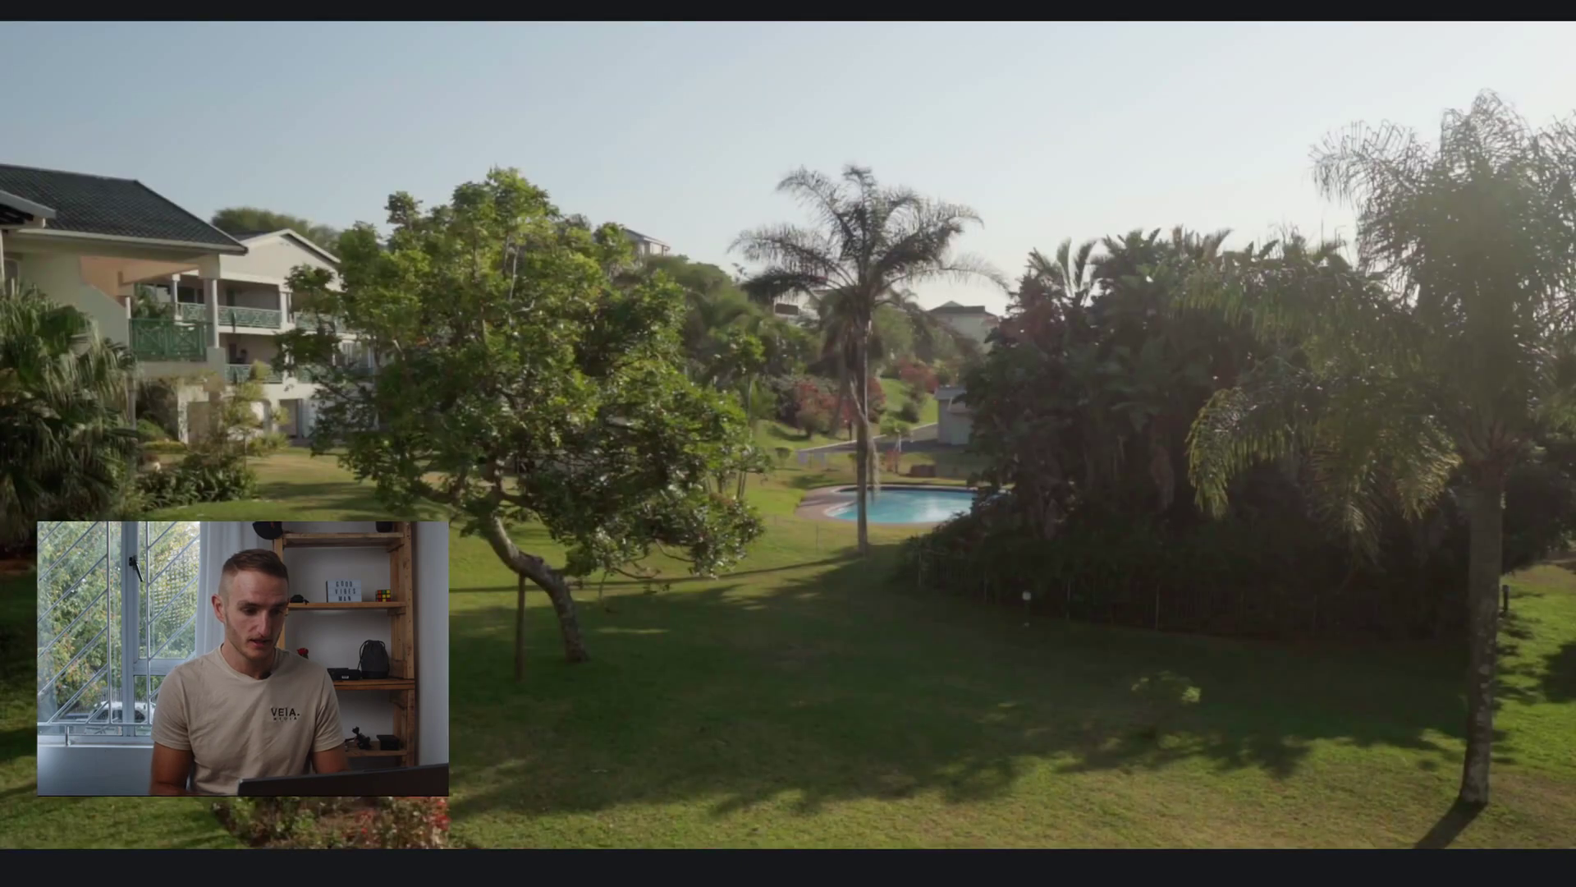
# Toggle the grade bypass with Shift+D to compare original and graded clips, then hide Open FX
pyautogui.hotkey('shift', 'd')
pyautogui.hotkey('shift', 'd')
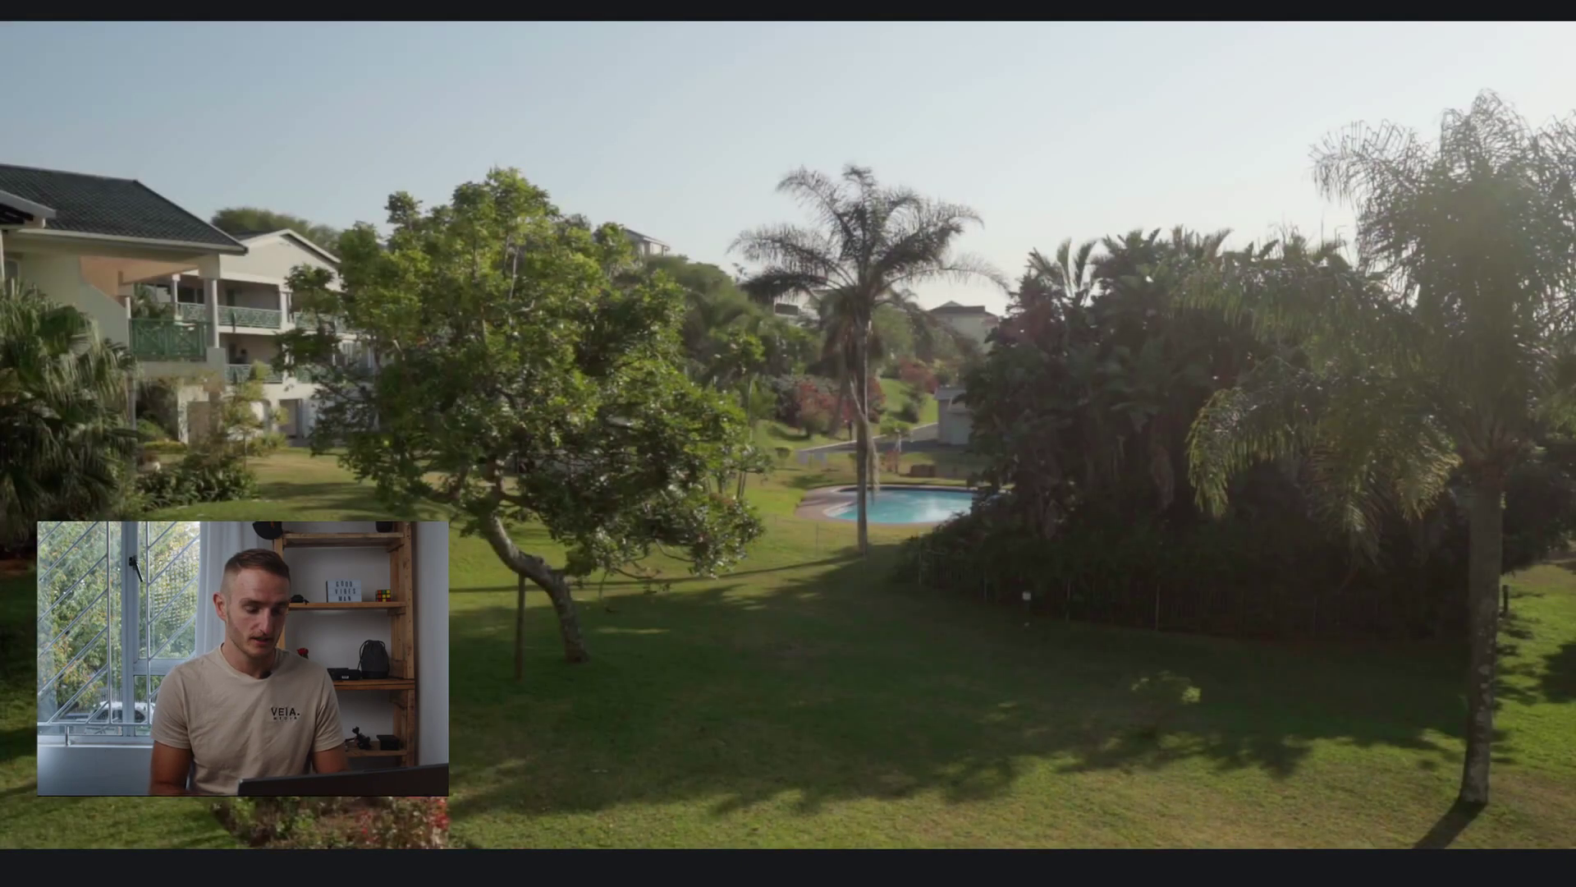
pyautogui.press('Up')
pyautogui.press('Up')
pyautogui.hotkey('shift', 'd')
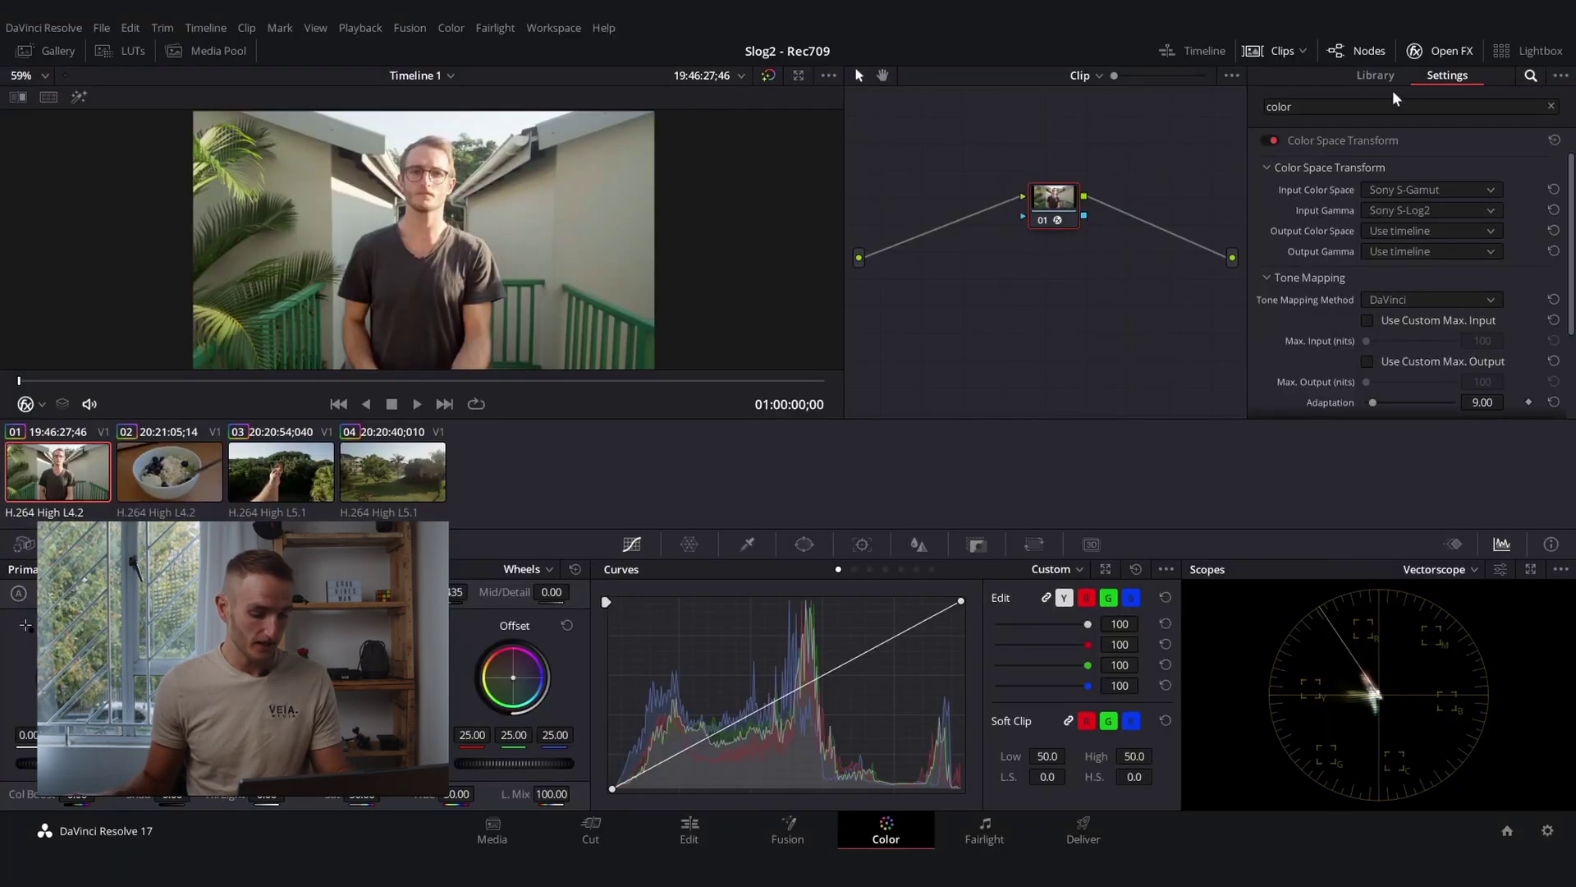
pyautogui.click(1443, 51)
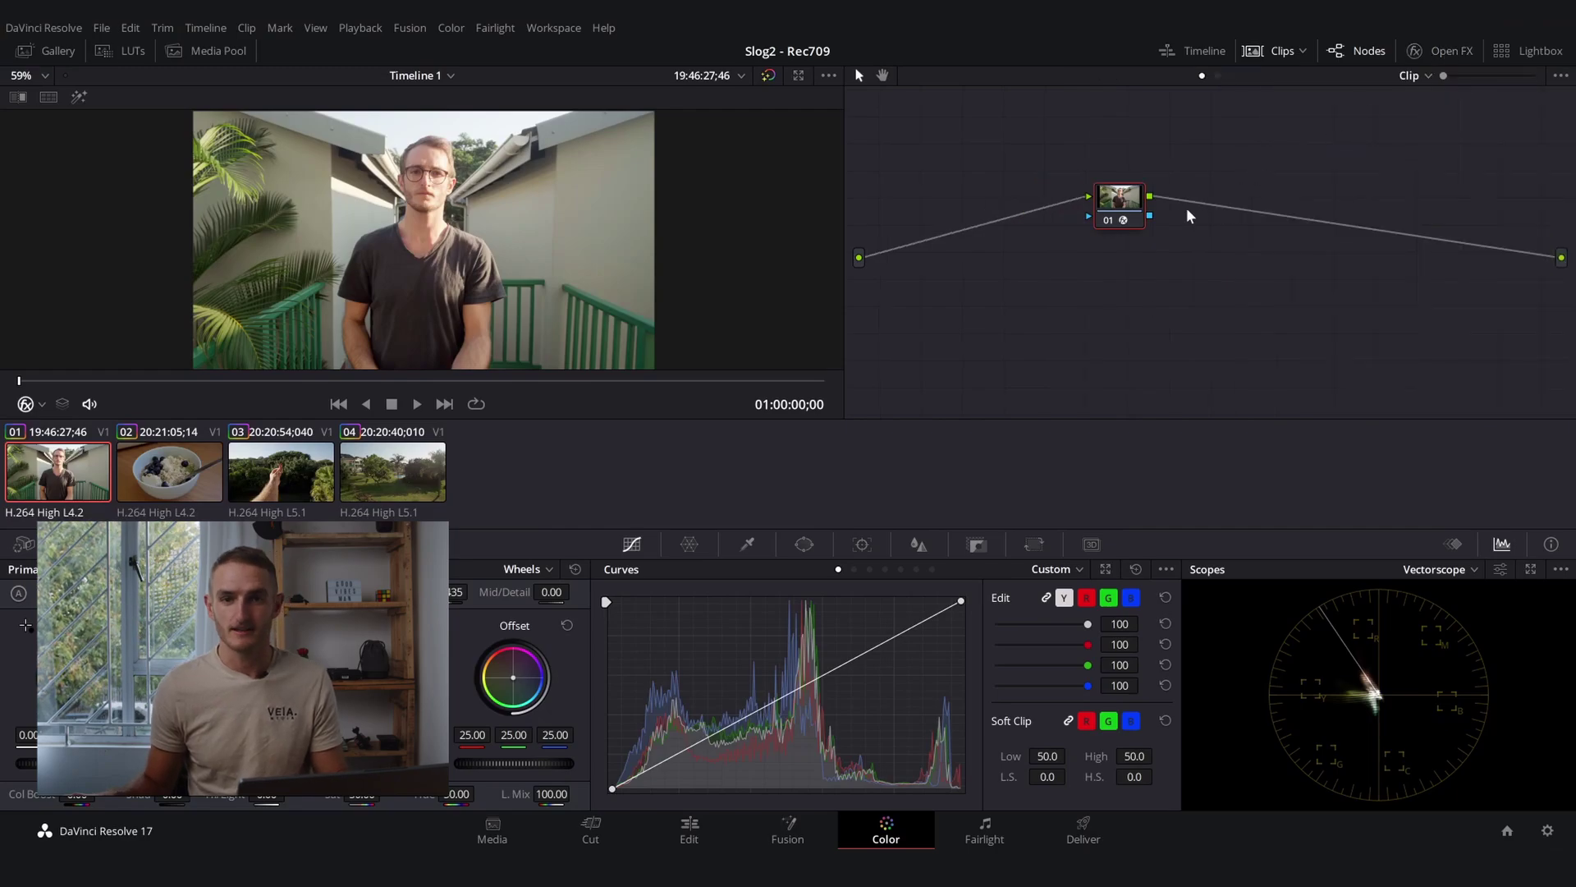
# Add a serial node with Alt+S and pull the luma curve's highlights down while pinning the shadows
pyautogui.hotkey('alt', 's')
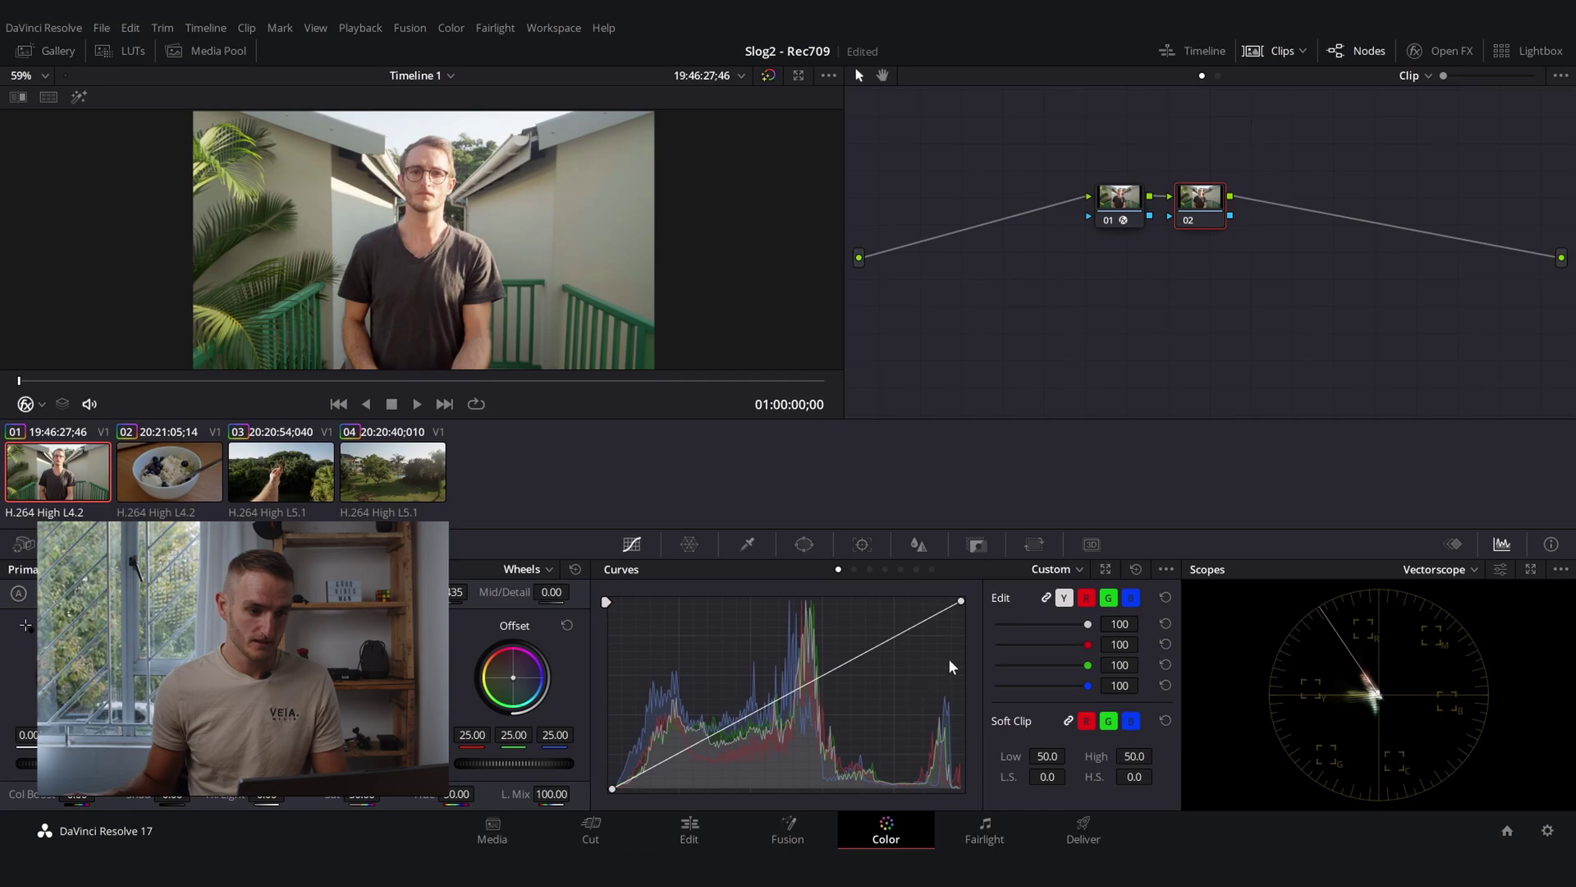
pyautogui.moveTo(919, 626); pyautogui.dragTo(918, 662)
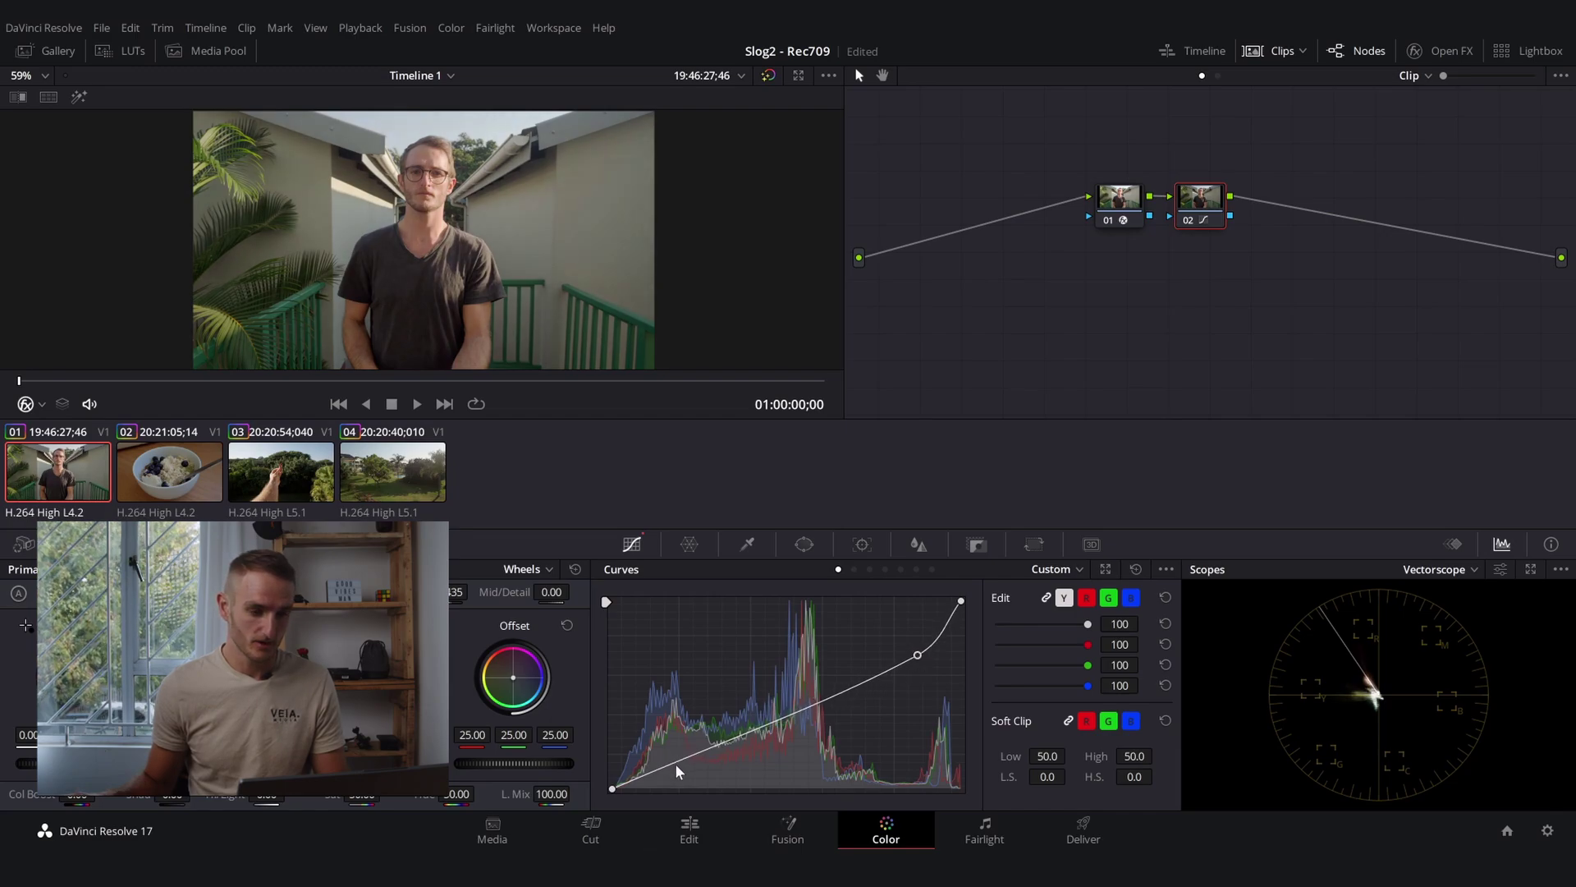
pyautogui.moveTo(677, 770); pyautogui.dragTo(680, 780)
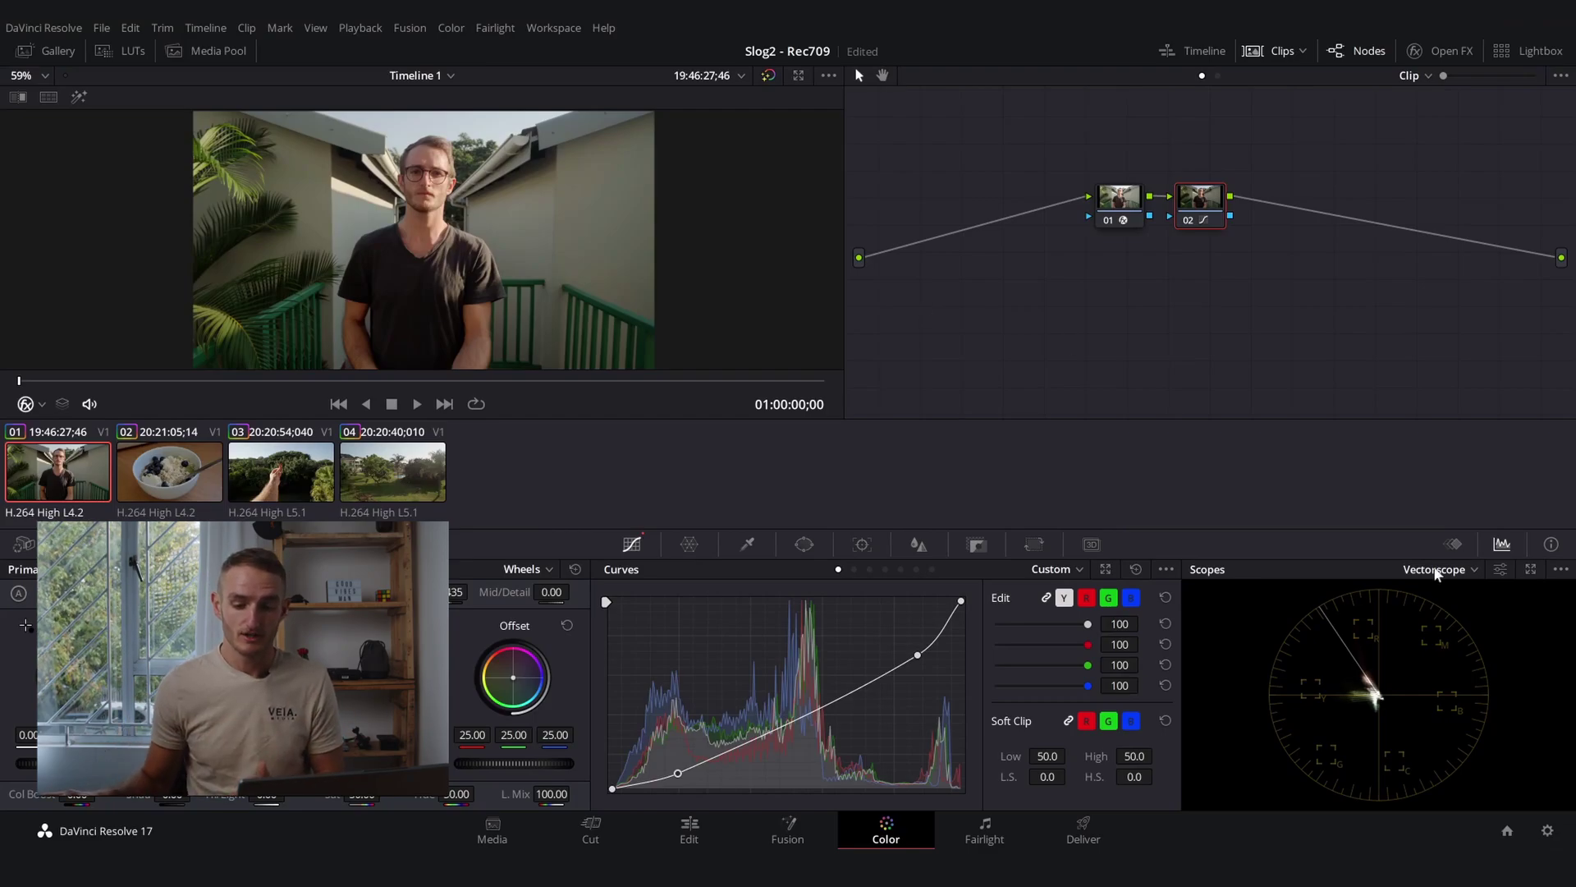
# Confirm the Rec.709 timeline setting, cancel, and reselect node 01 to show its Color Space Transform
pyautogui.click(1548, 831)
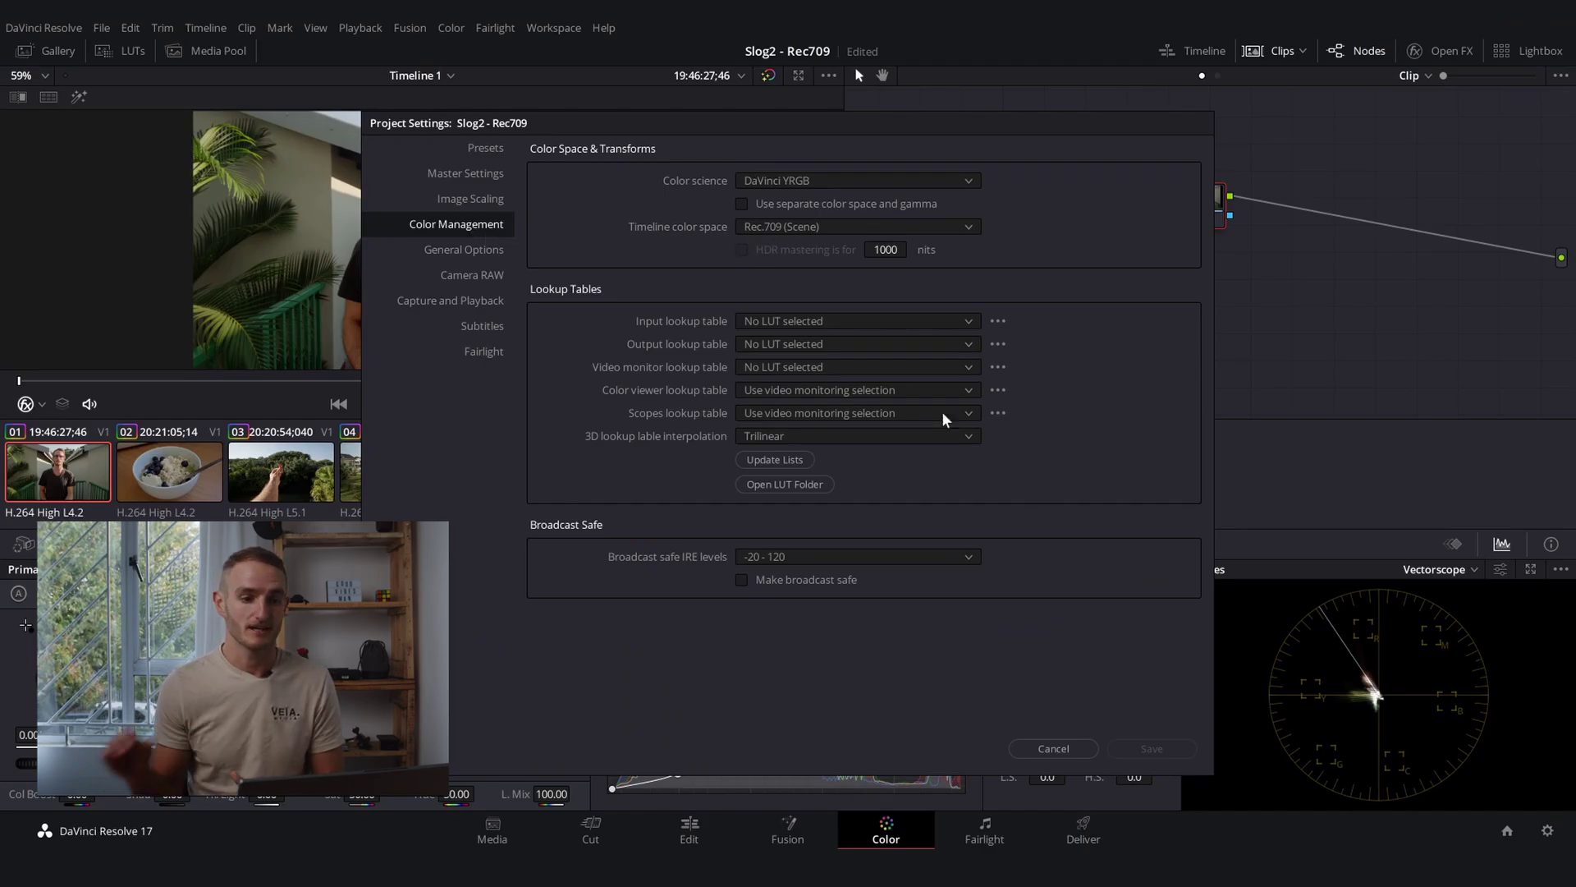
pyautogui.click(1055, 747)
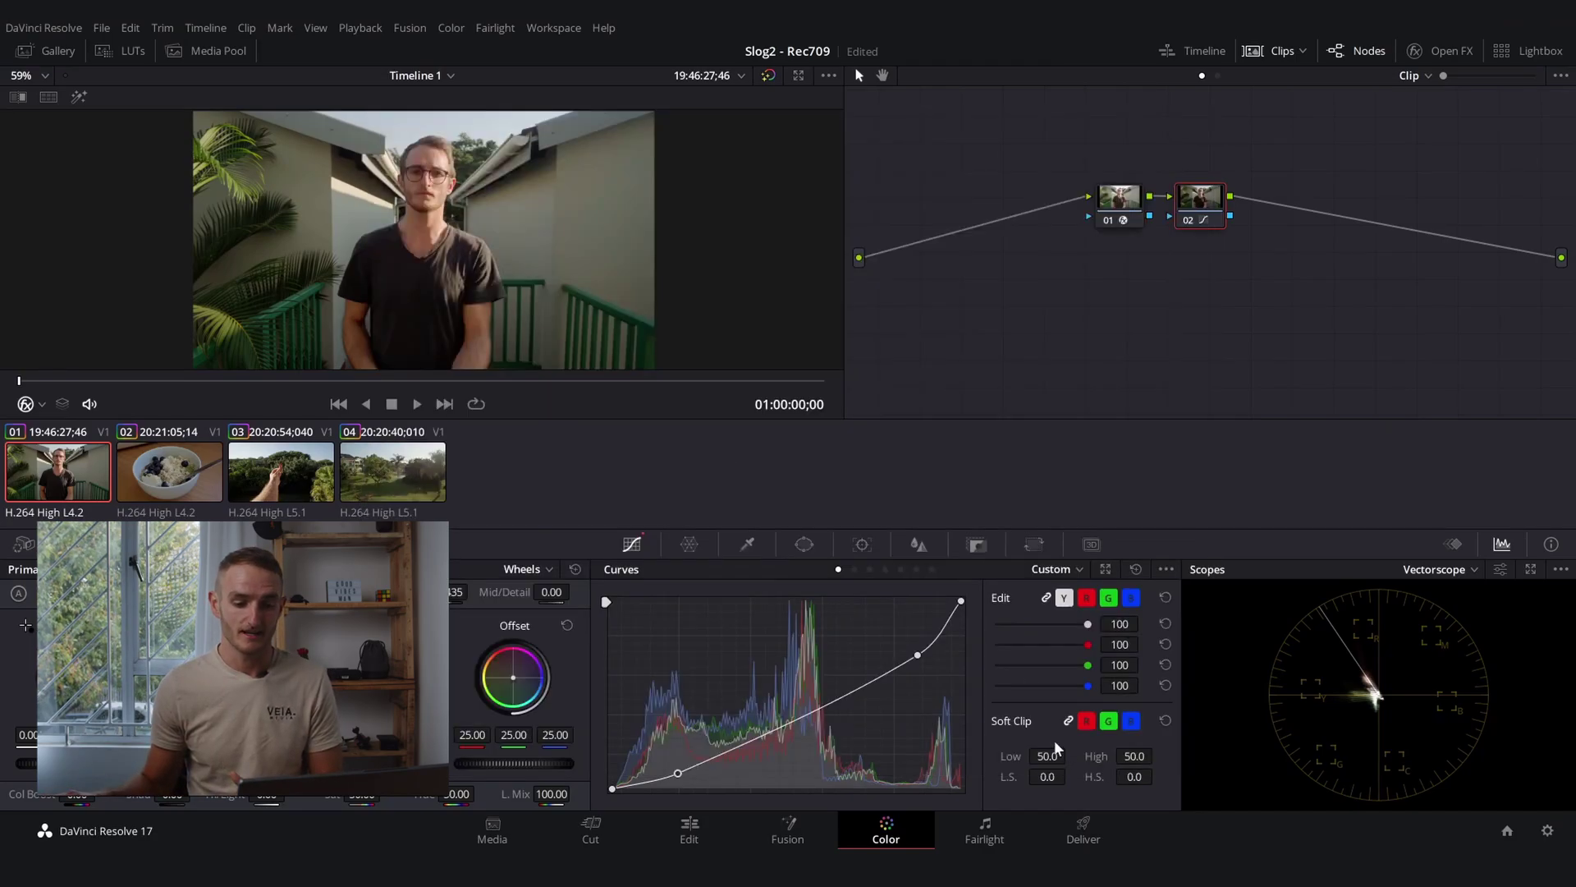
pyautogui.click(1441, 54)
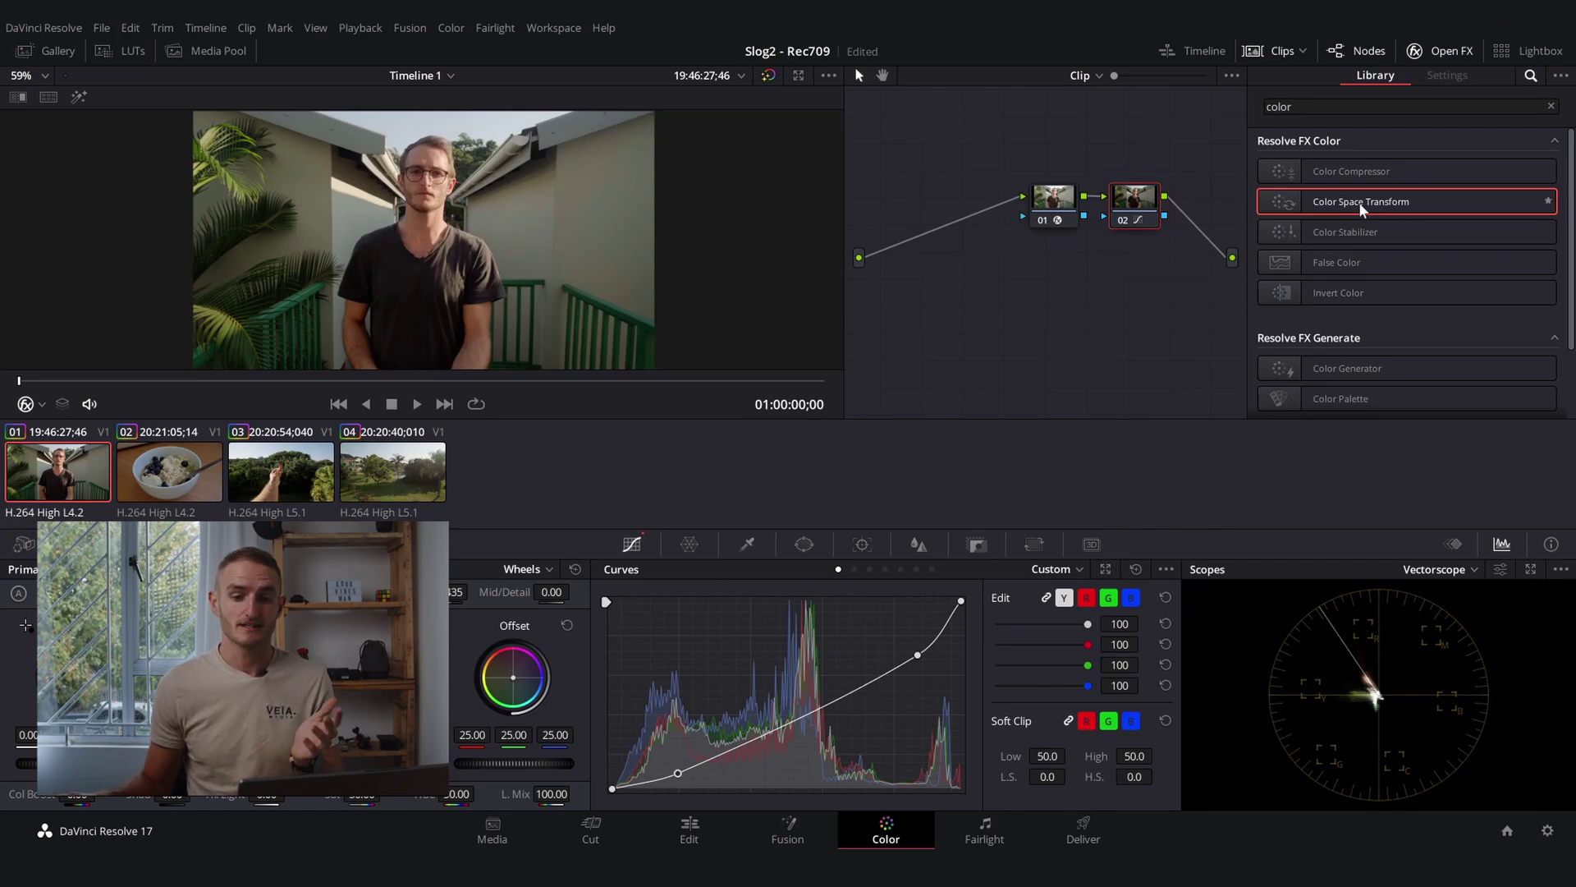
pyautogui.click(1055, 207)
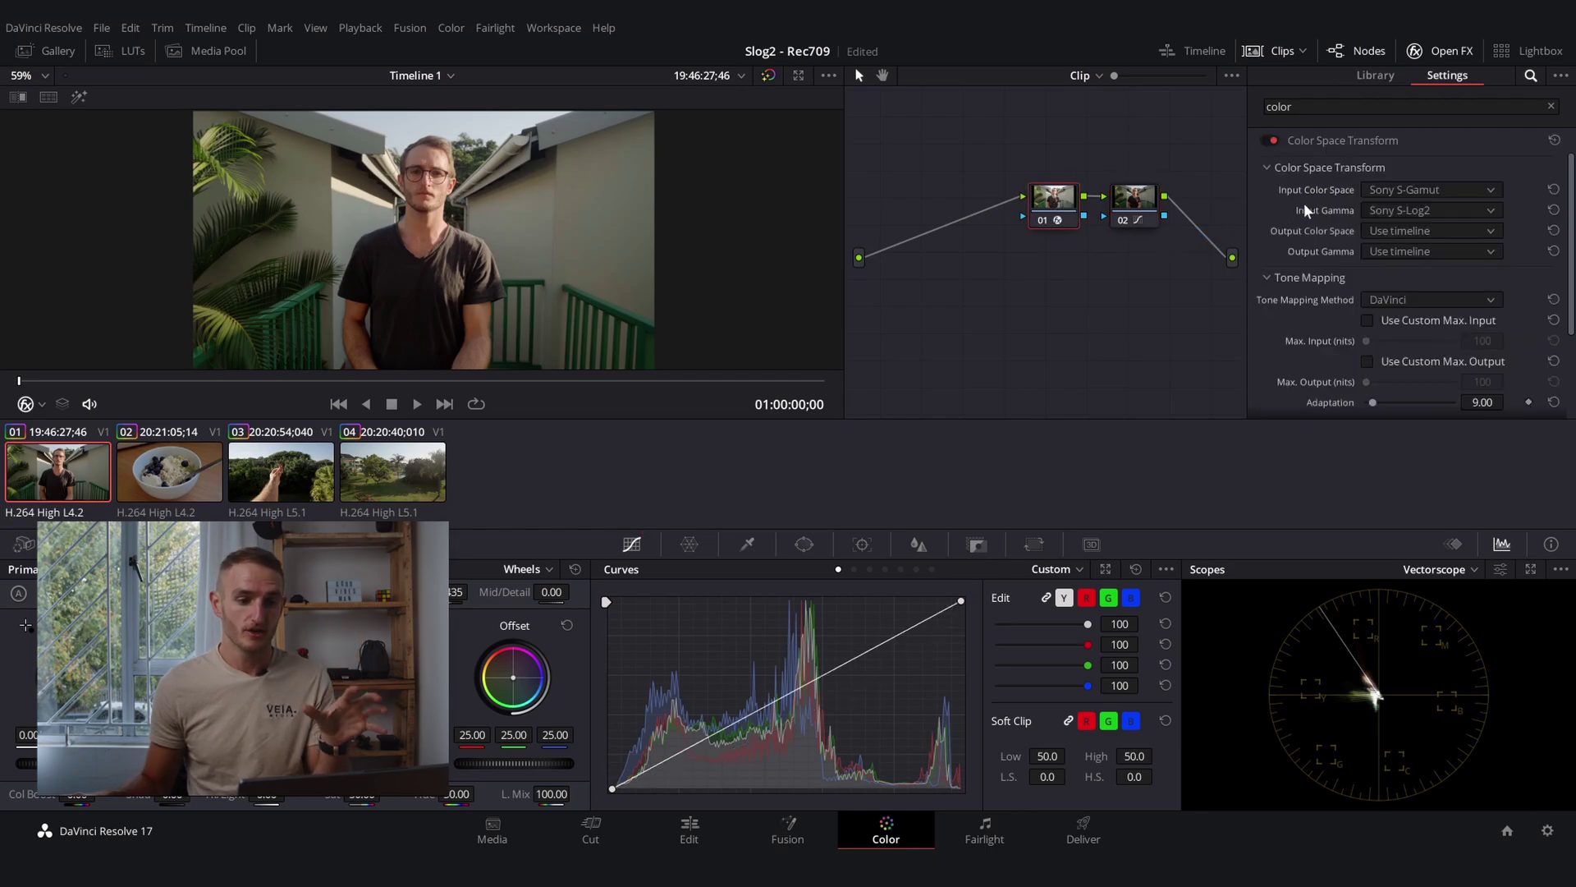